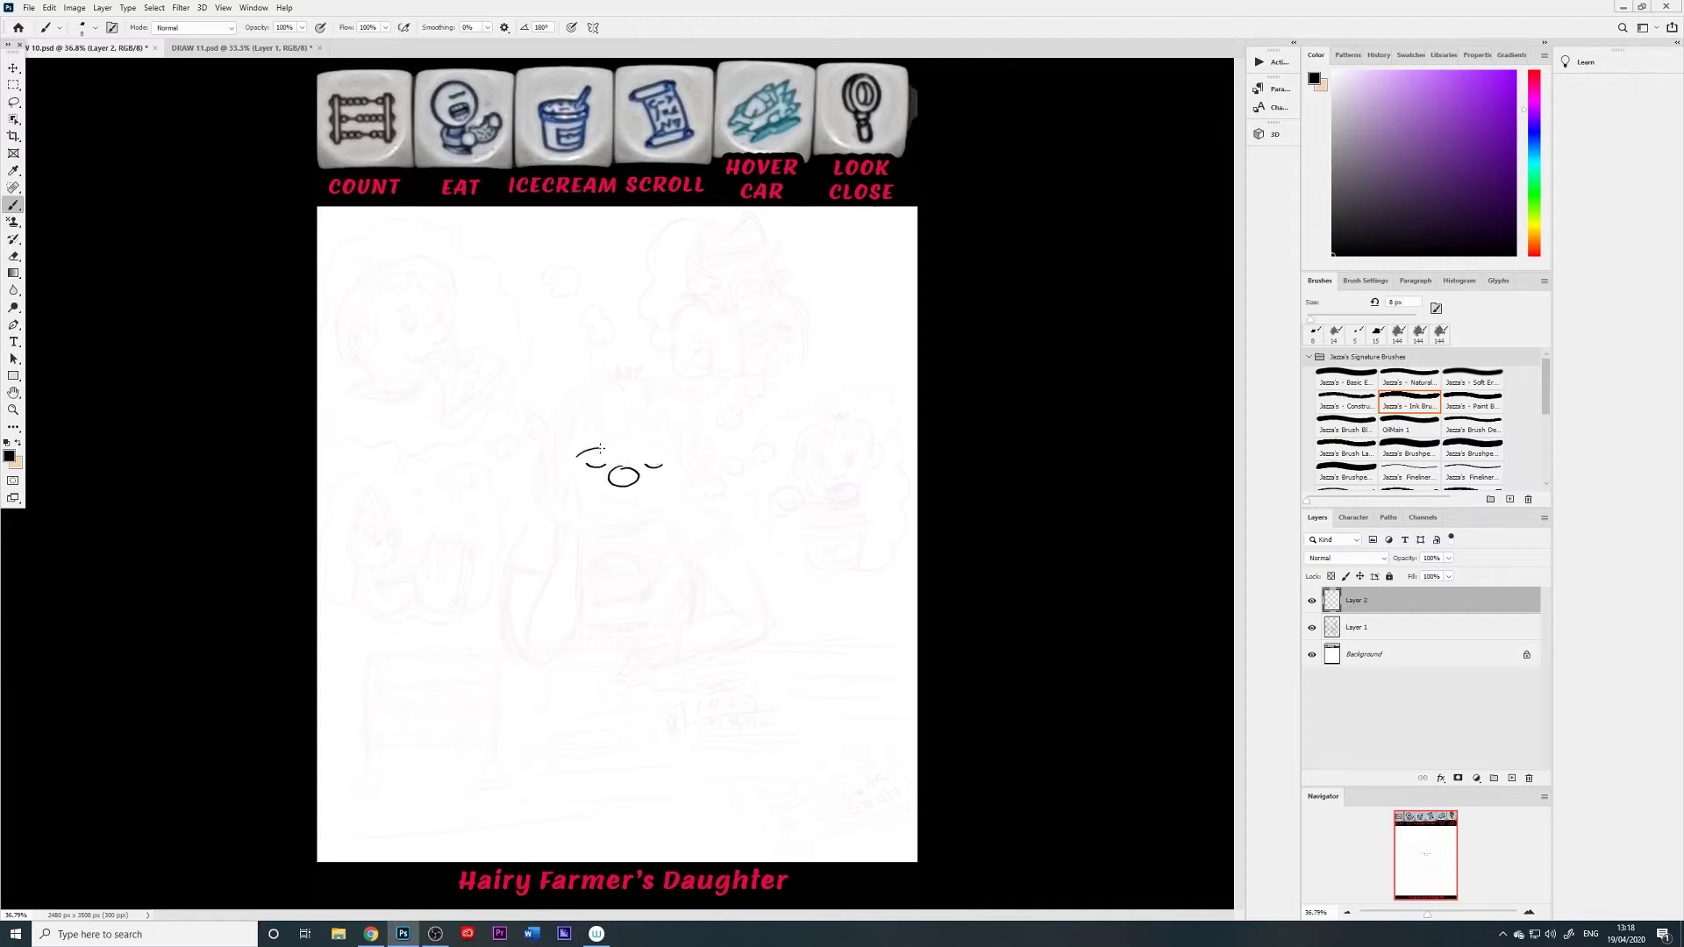
# Ink the central boy's raised forearm with the hand at his cheek, and his spiky hair with a jagged fringe
pyautogui.moveTo(599, 497)
pyautogui.mouseDown()
pyautogui.moveTo(633, 500)
pyautogui.moveTo(563, 465)
pyautogui.moveTo(553, 493)
pyautogui.moveTo(578, 494)
pyautogui.moveTo(579, 594)
pyautogui.moveTo(549, 668)
pyautogui.moveTo(516, 653)
pyautogui.moveTo(510, 572)
pyautogui.mouseUp()
pyautogui.moveTo(529, 638)
pyautogui.mouseDown()
pyautogui.moveTo(559, 532)
pyautogui.moveTo(534, 493)
pyautogui.moveTo(552, 454)
pyautogui.moveTo(550, 482)
pyautogui.mouseUp()
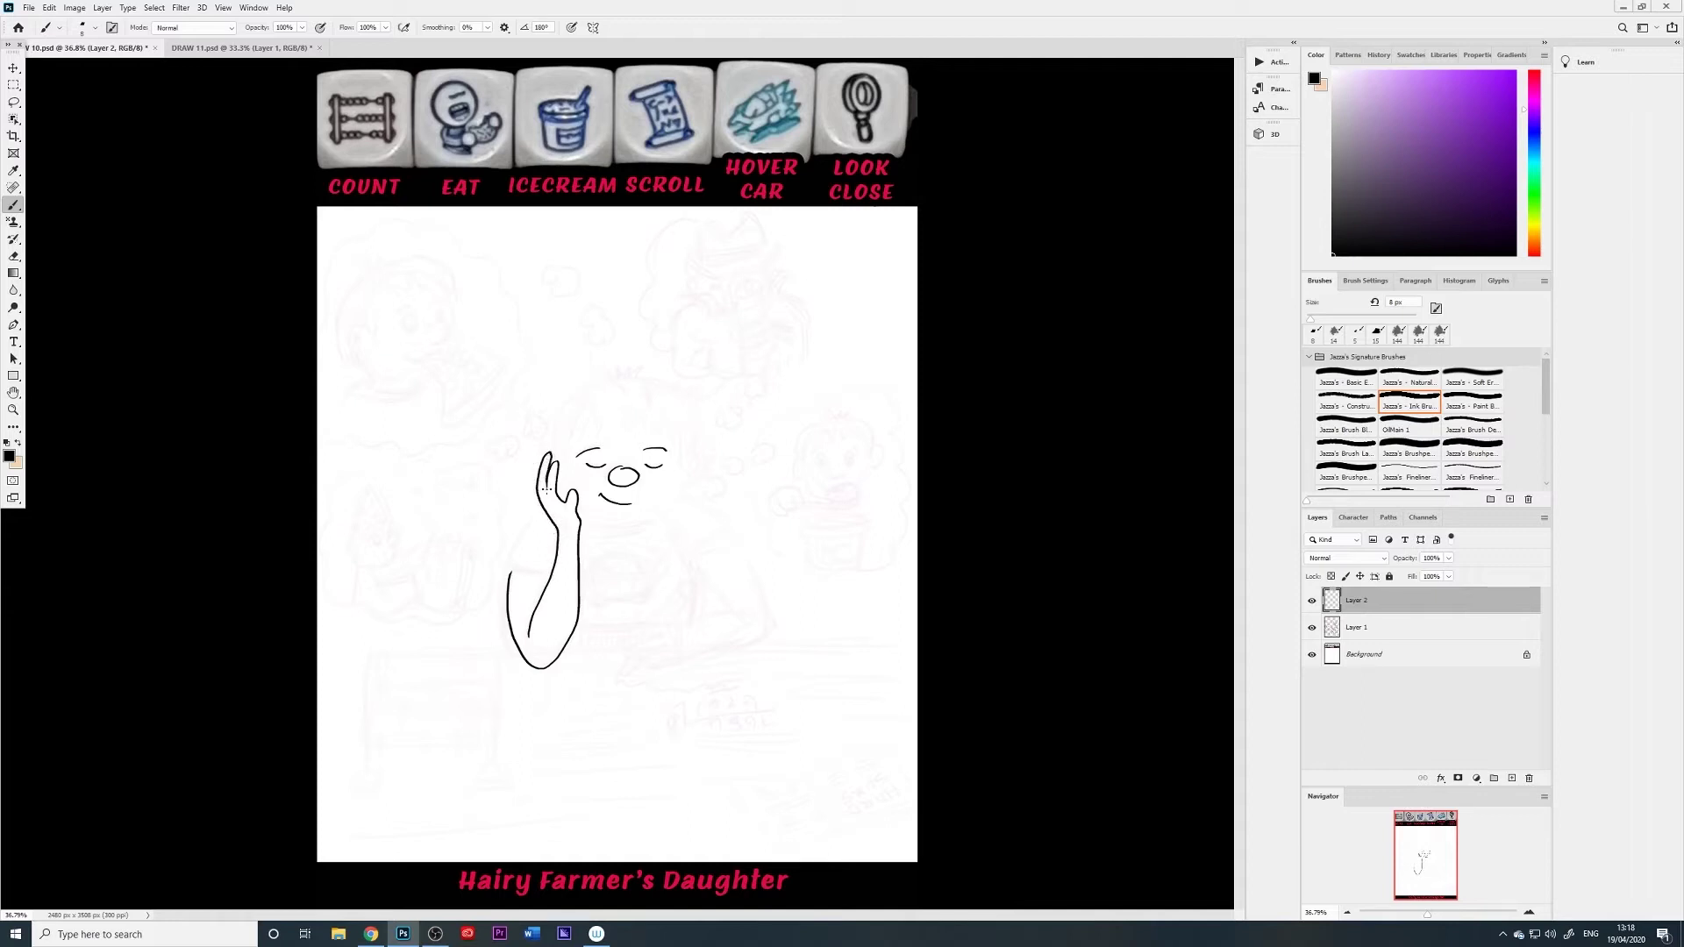
pyautogui.moveTo(590, 389)
pyautogui.mouseDown()
pyautogui.moveTo(553, 439)
pyautogui.moveTo(558, 480)
pyautogui.moveTo(589, 413)
pyautogui.moveTo(623, 421)
pyautogui.mouseUp()
pyautogui.moveTo(554, 500); pyautogui.dragTo(570, 499)
pyautogui.moveTo(589, 389)
pyautogui.mouseDown()
pyautogui.moveTo(665, 380)
pyautogui.moveTo(696, 418)
pyautogui.moveTo(692, 484)
pyautogui.moveTo(666, 407)
pyautogui.moveTo(661, 428)
pyautogui.moveTo(625, 405)
pyautogui.moveTo(610, 420)
pyautogui.moveTo(604, 394)
pyautogui.moveTo(567, 448)
pyautogui.moveTo(600, 395)
pyautogui.moveTo(635, 401)
pyautogui.moveTo(636, 381)
pyautogui.moveTo(679, 402)
pyautogui.moveTo(686, 441)
pyautogui.mouseUp()
pyautogui.moveTo(675, 399); pyautogui.dragTo(692, 452)
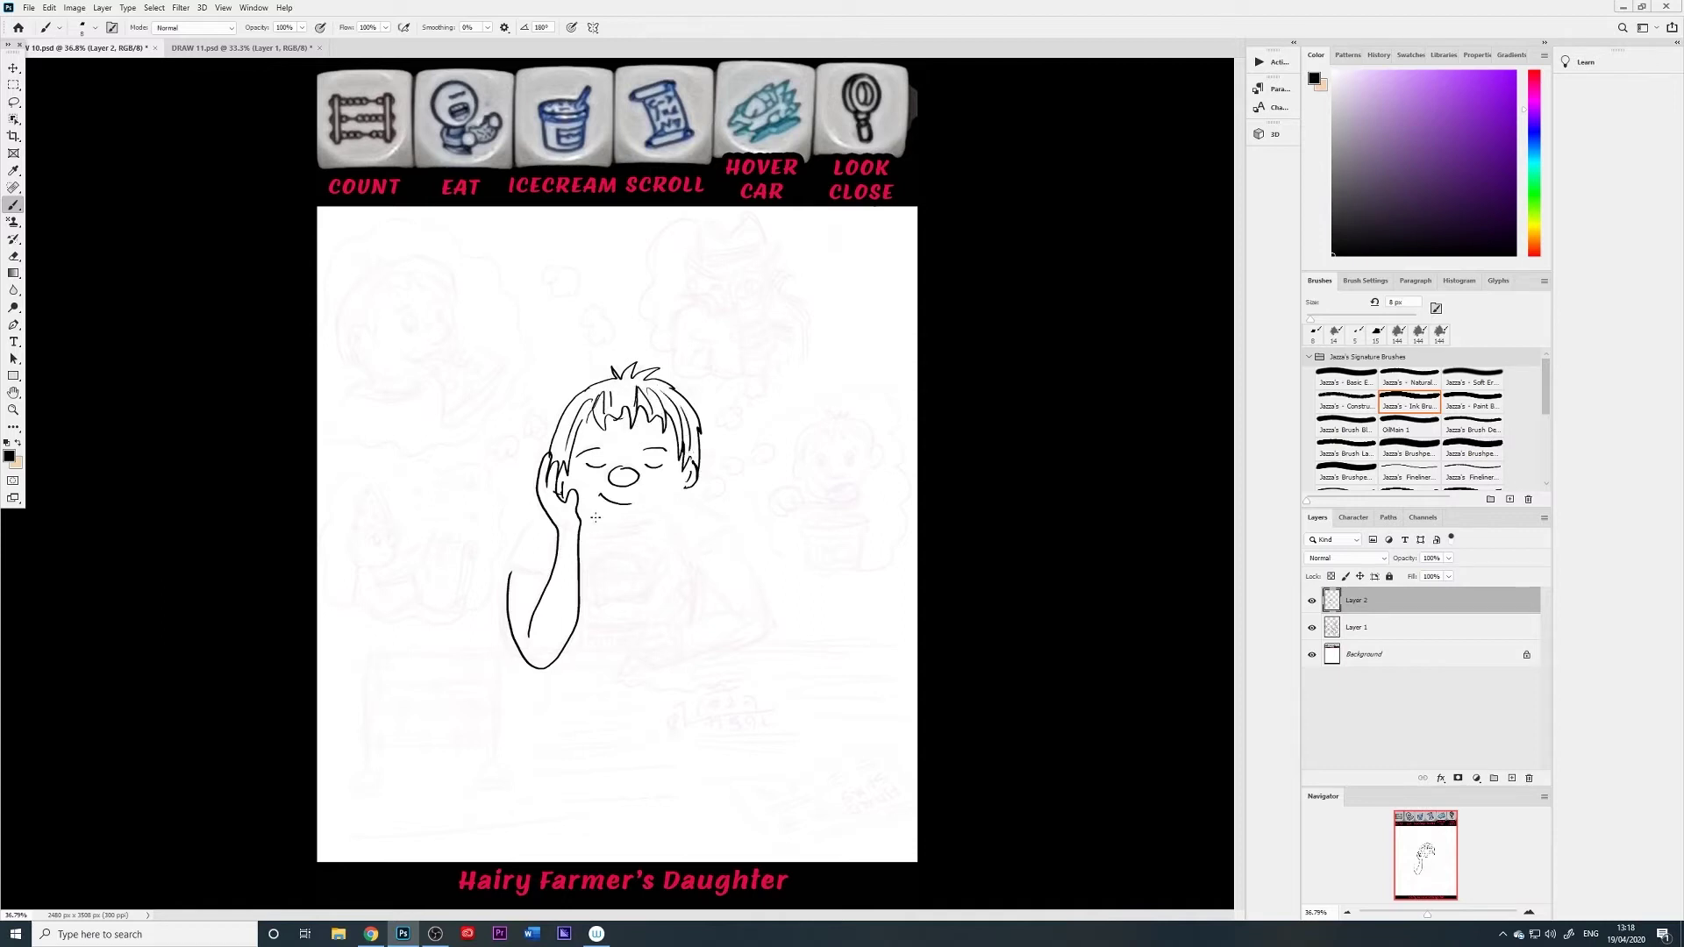
# Ink the central boy's jawline and shirt neckline, plus the short sleeve and outer arm on the writing side
pyautogui.moveTo(586, 517)
pyautogui.mouseDown()
pyautogui.moveTo(625, 532)
pyautogui.moveTo(685, 479)
pyautogui.mouseUp()
pyautogui.moveTo(593, 532)
pyautogui.mouseDown()
pyautogui.moveTo(714, 513)
pyautogui.moveTo(733, 528)
pyautogui.moveTo(689, 560)
pyautogui.mouseUp()
pyautogui.moveTo(674, 534)
pyautogui.mouseDown()
pyautogui.moveTo(689, 559)
pyautogui.moveTo(737, 534)
pyautogui.moveTo(768, 633)
pyautogui.mouseUp()
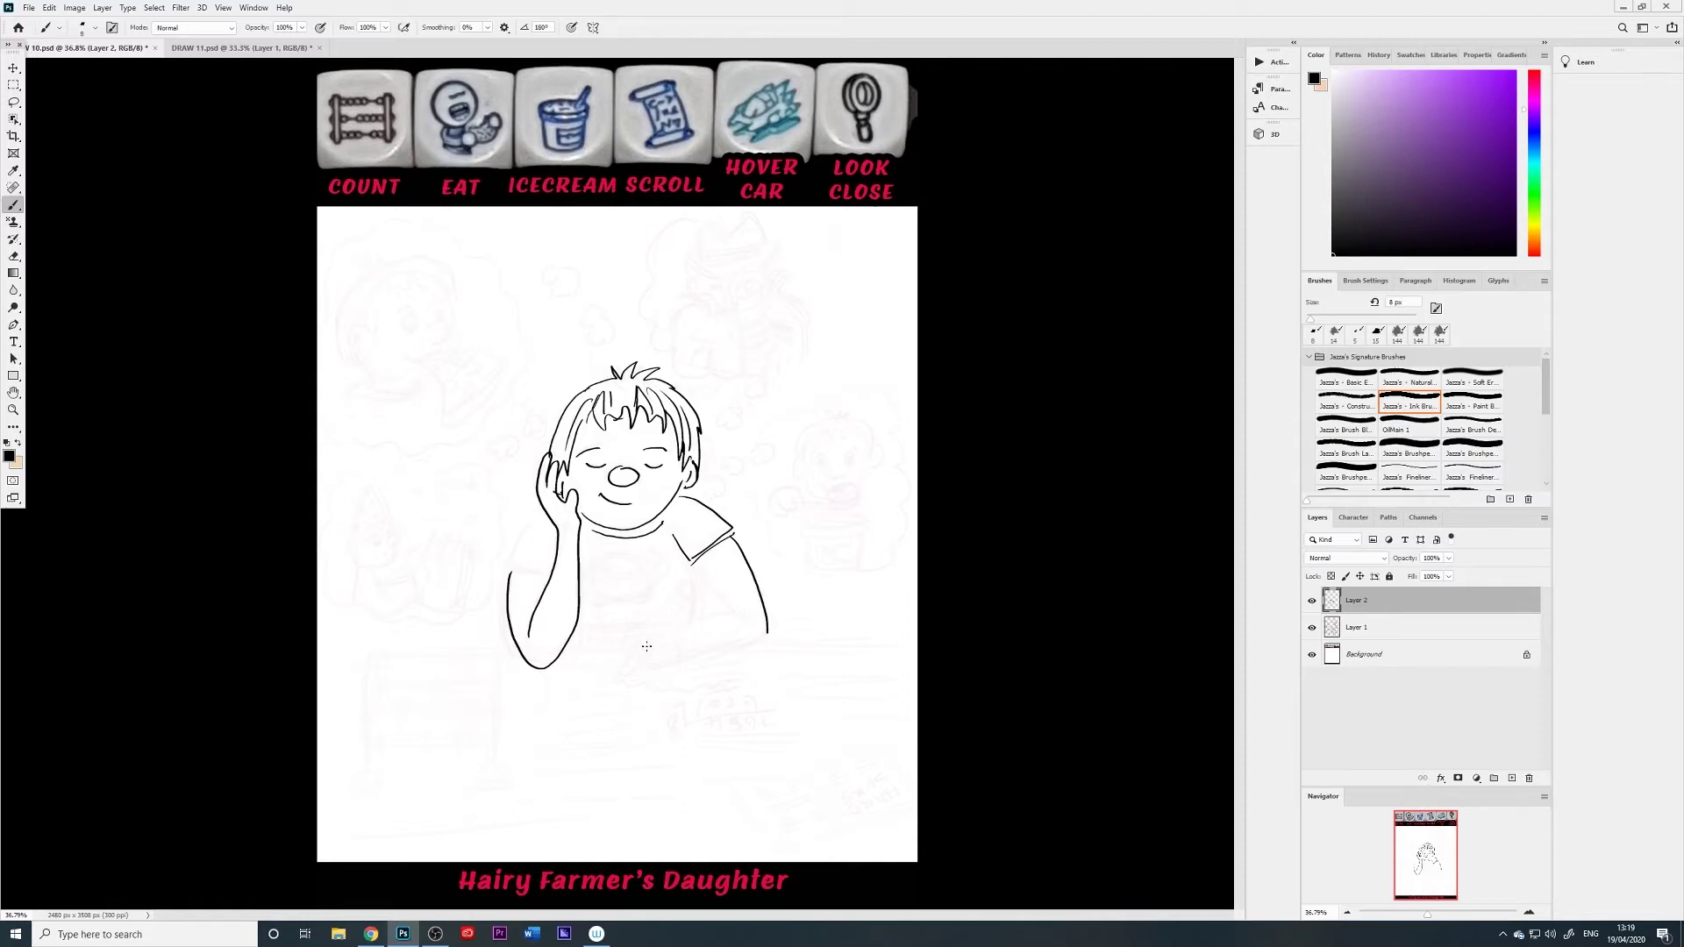
# Ink the boy's writing hand gripping a pencil, with the wristband and forearm joined to the elbow
pyautogui.moveTo(644, 639)
pyautogui.mouseDown()
pyautogui.moveTo(686, 603)
pyautogui.moveTo(629, 662)
pyautogui.mouseUp()
pyautogui.moveTo(629, 659)
pyautogui.mouseDown()
pyautogui.moveTo(621, 677)
pyautogui.moveTo(633, 670)
pyautogui.mouseUp()
pyautogui.moveTo(658, 671)
pyautogui.mouseDown()
pyautogui.moveTo(677, 632)
pyautogui.moveTo(677, 667)
pyautogui.moveTo(768, 623)
pyautogui.moveTo(748, 637)
pyautogui.mouseUp()
pyautogui.moveTo(693, 562); pyautogui.dragTo(721, 604)
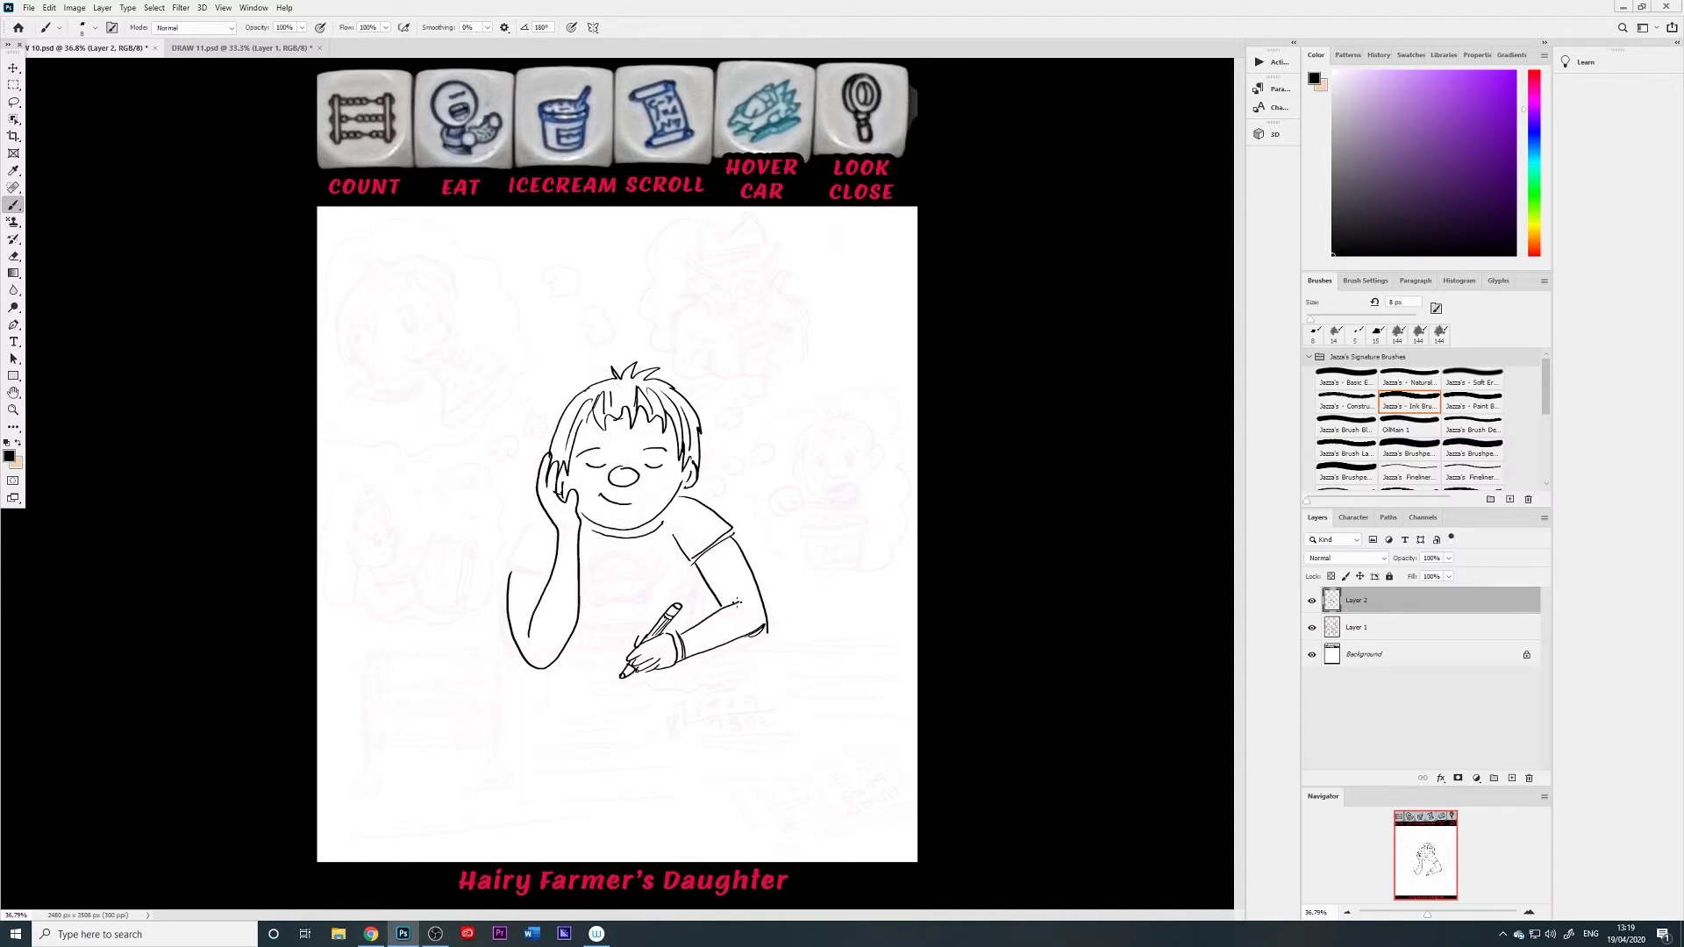
# Finish the boy's T-shirt with its side seam and other sleeve, and decorate the chest with a puffing car above a HOVER label
pyautogui.moveTo(692, 563); pyautogui.dragTo(694, 590)
pyautogui.moveTo(538, 516)
pyautogui.mouseDown()
pyautogui.moveTo(509, 570)
pyautogui.moveTo(730, 555)
pyautogui.moveTo(599, 560)
pyautogui.moveTo(645, 568)
pyautogui.moveTo(599, 578)
pyautogui.moveTo(636, 575)
pyautogui.moveTo(614, 560)
pyautogui.moveTo(588, 581)
pyautogui.moveTo(593, 604)
pyautogui.moveTo(612, 585)
pyautogui.moveTo(645, 599)
pyautogui.moveTo(648, 566)
pyautogui.moveTo(642, 592)
pyautogui.moveTo(599, 598)
pyautogui.moveTo(632, 603)
pyautogui.moveTo(585, 607)
pyautogui.moveTo(637, 605)
pyautogui.moveTo(653, 584)
pyautogui.moveTo(598, 611)
pyautogui.moveTo(663, 594)
pyautogui.mouseUp()
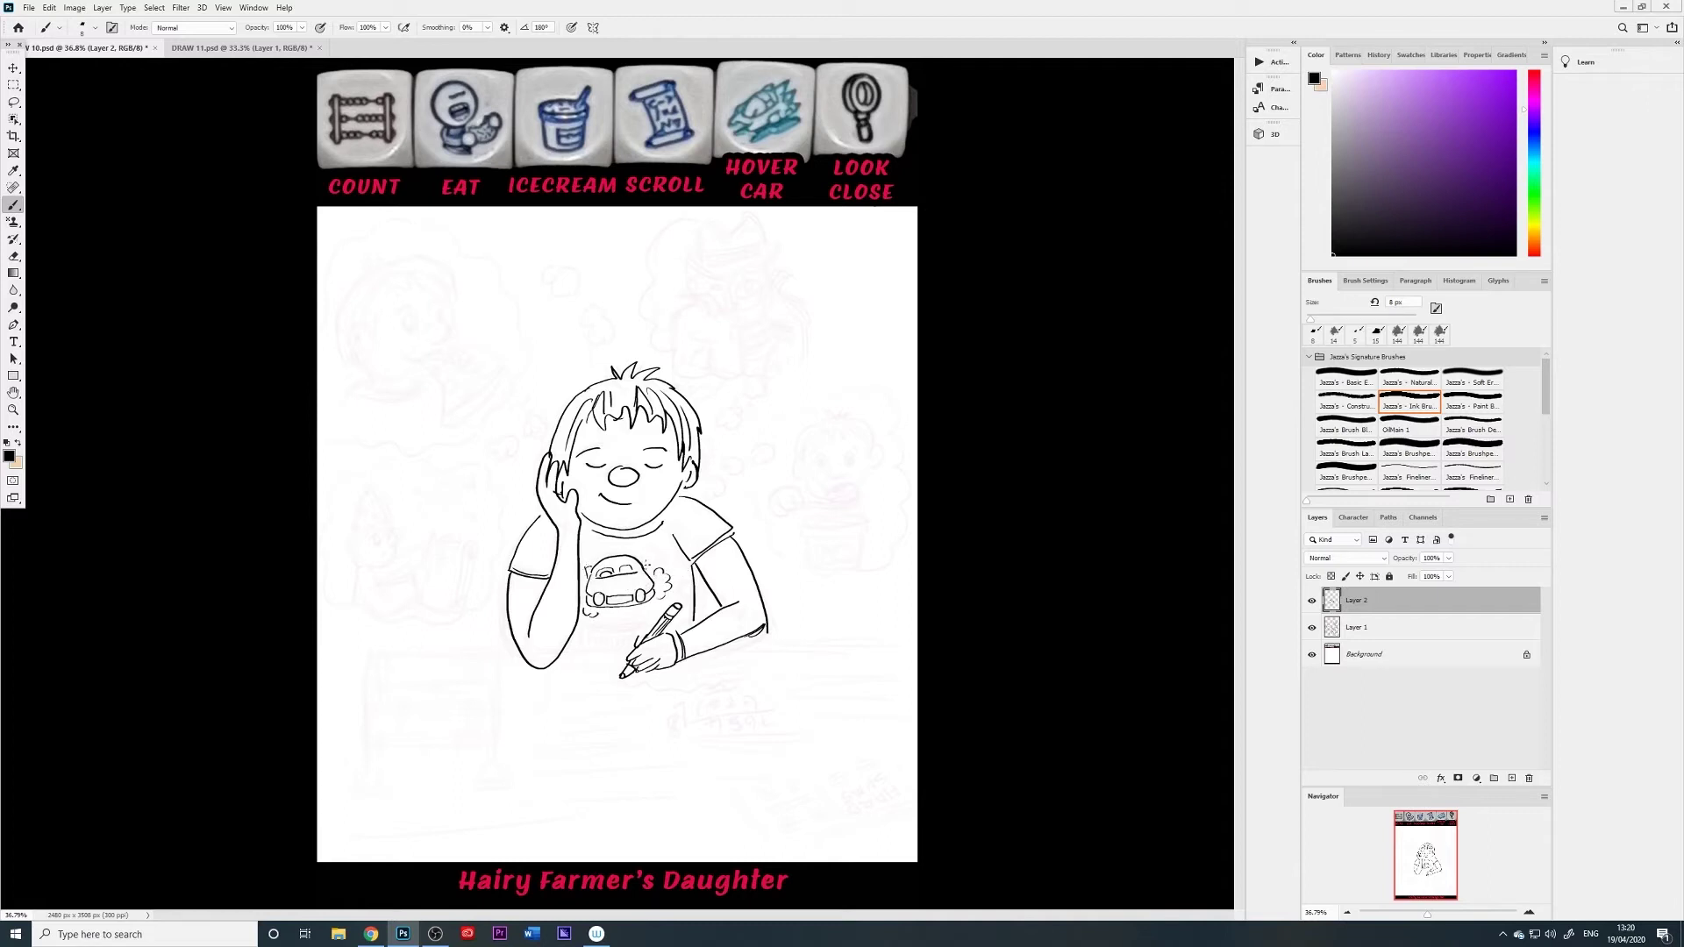
pyautogui.moveTo(641, 566); pyautogui.dragTo(639, 558)
pyautogui.moveTo(654, 604)
pyautogui.mouseDown()
pyautogui.moveTo(586, 647)
pyautogui.moveTo(628, 631)
pyautogui.moveTo(592, 643)
pyautogui.moveTo(609, 646)
pyautogui.mouseUp()
pyautogui.moveTo(611, 641); pyautogui.dragTo(626, 646)
pyautogui.moveTo(621, 573); pyautogui.dragTo(632, 570)
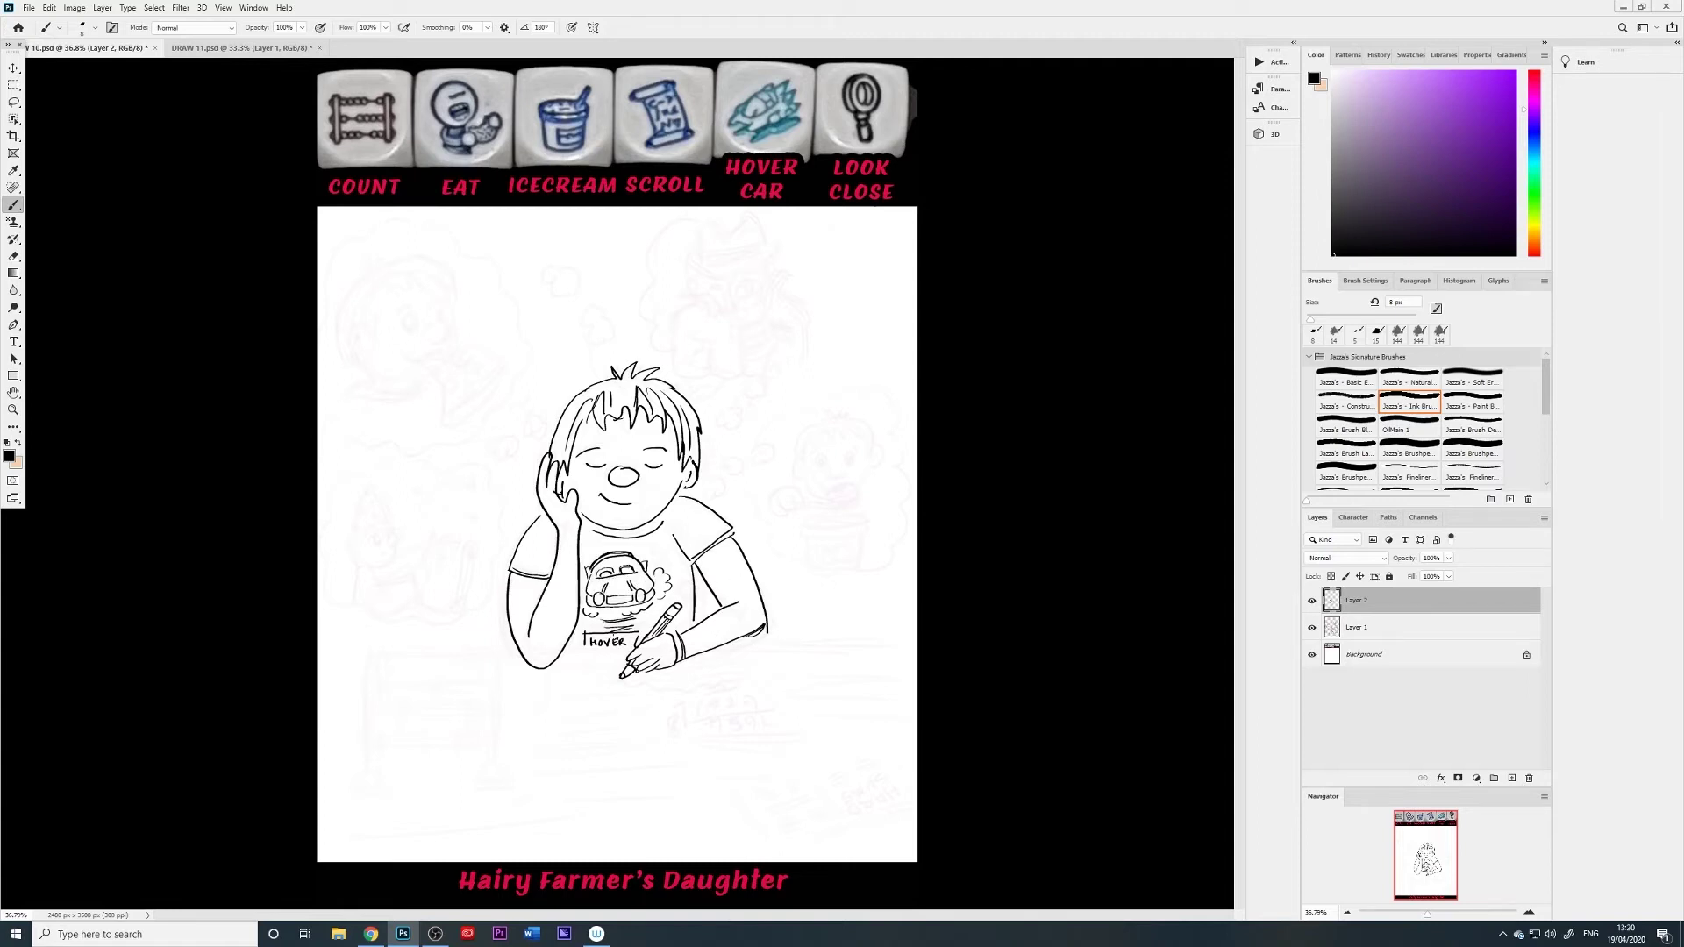
# Ink the lined sheet of paper under the pencil, with punch holes along one edge and a jagged scribbled line
pyautogui.moveTo(584, 651)
pyautogui.mouseDown()
pyautogui.moveTo(627, 649)
pyautogui.moveTo(539, 700)
pyautogui.moveTo(524, 742)
pyautogui.moveTo(677, 734)
pyautogui.mouseUp()
pyautogui.moveTo(653, 678); pyautogui.dragTo(678, 734)
pyautogui.moveTo(648, 679)
pyautogui.mouseDown()
pyautogui.moveTo(658, 724)
pyautogui.moveTo(652, 681)
pyautogui.mouseUp()
pyautogui.moveTo(564, 727)
pyautogui.mouseDown()
pyautogui.moveTo(648, 717)
pyautogui.moveTo(605, 700)
pyautogui.moveTo(609, 666)
pyautogui.moveTo(621, 675)
pyautogui.moveTo(576, 723)
pyautogui.mouseUp()
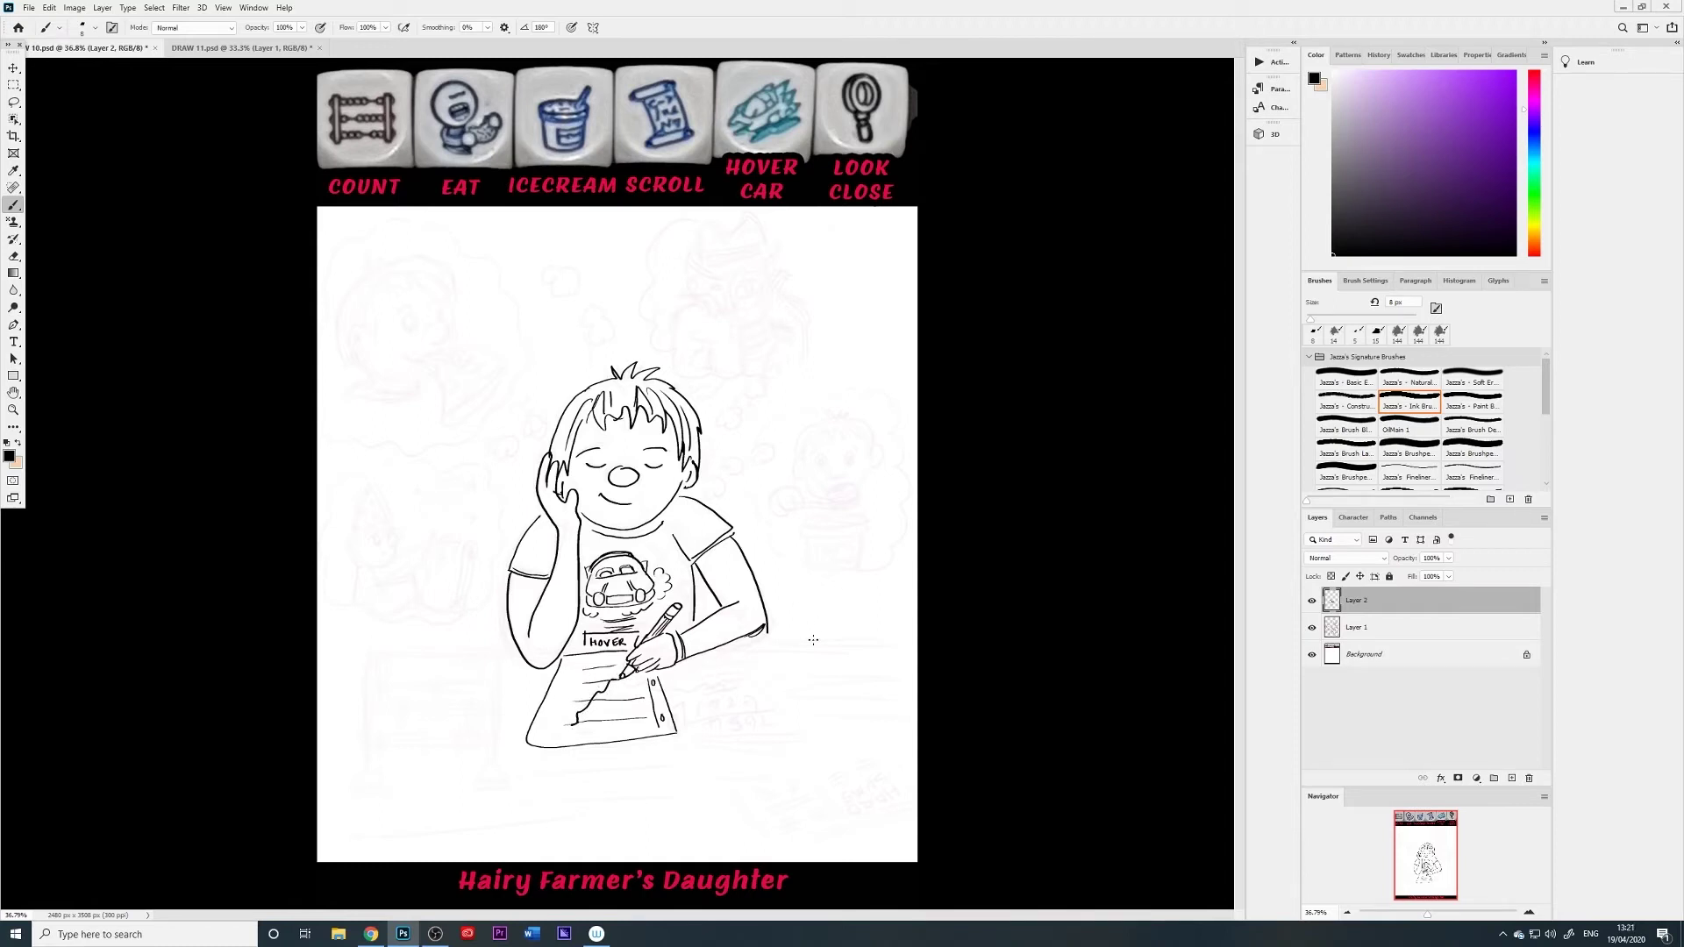
# Ink an open book beside the sheet, fill its pages with scribbled text, and draw the desk's back edge behind it
pyautogui.moveTo(687, 675)
pyautogui.mouseDown()
pyautogui.moveTo(688, 733)
pyautogui.moveTo(783, 711)
pyautogui.mouseUp()
pyautogui.moveTo(685, 676)
pyautogui.mouseDown()
pyautogui.moveTo(761, 655)
pyautogui.moveTo(780, 709)
pyautogui.mouseUp()
pyautogui.moveTo(773, 653)
pyautogui.mouseDown()
pyautogui.moveTo(835, 644)
pyautogui.moveTo(877, 709)
pyautogui.moveTo(861, 705)
pyautogui.moveTo(877, 704)
pyautogui.mouseUp()
pyautogui.moveTo(771, 658)
pyautogui.mouseDown()
pyautogui.moveTo(781, 709)
pyautogui.moveTo(865, 712)
pyautogui.mouseUp()
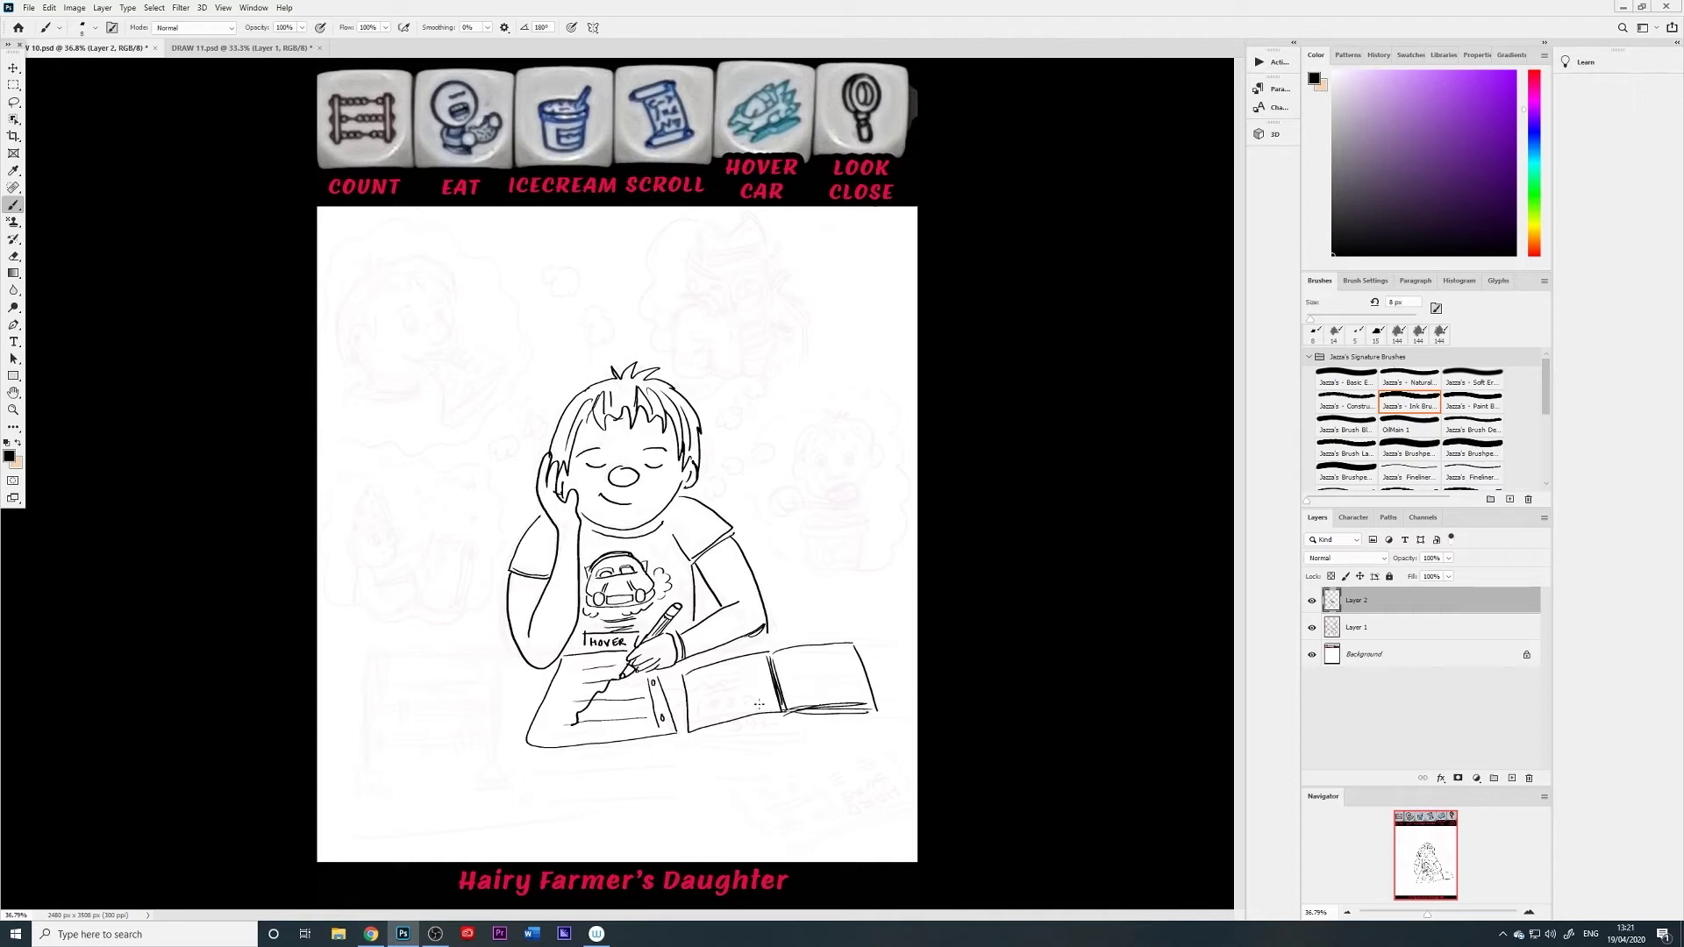
pyautogui.moveTo(707, 735)
pyautogui.mouseDown()
pyautogui.moveTo(856, 684)
pyautogui.moveTo(812, 692)
pyautogui.moveTo(838, 665)
pyautogui.moveTo(798, 671)
pyautogui.moveTo(829, 660)
pyautogui.moveTo(810, 662)
pyautogui.moveTo(760, 706)
pyautogui.moveTo(698, 719)
pyautogui.mouseUp()
pyautogui.click(804, 691)
pyautogui.click(793, 673)
pyautogui.moveTo(704, 711)
pyautogui.mouseDown()
pyautogui.moveTo(760, 675)
pyautogui.moveTo(706, 688)
pyautogui.moveTo(750, 671)
pyautogui.moveTo(722, 675)
pyautogui.moveTo(892, 633)
pyautogui.mouseUp()
# Ink the two upright posts of the abacus in the lower left of the drawing
pyautogui.moveTo(360, 645)
pyautogui.mouseDown()
pyautogui.moveTo(381, 729)
pyautogui.moveTo(383, 766)
pyautogui.moveTo(361, 655)
pyautogui.moveTo(366, 774)
pyautogui.moveTo(382, 769)
pyautogui.mouseUp()
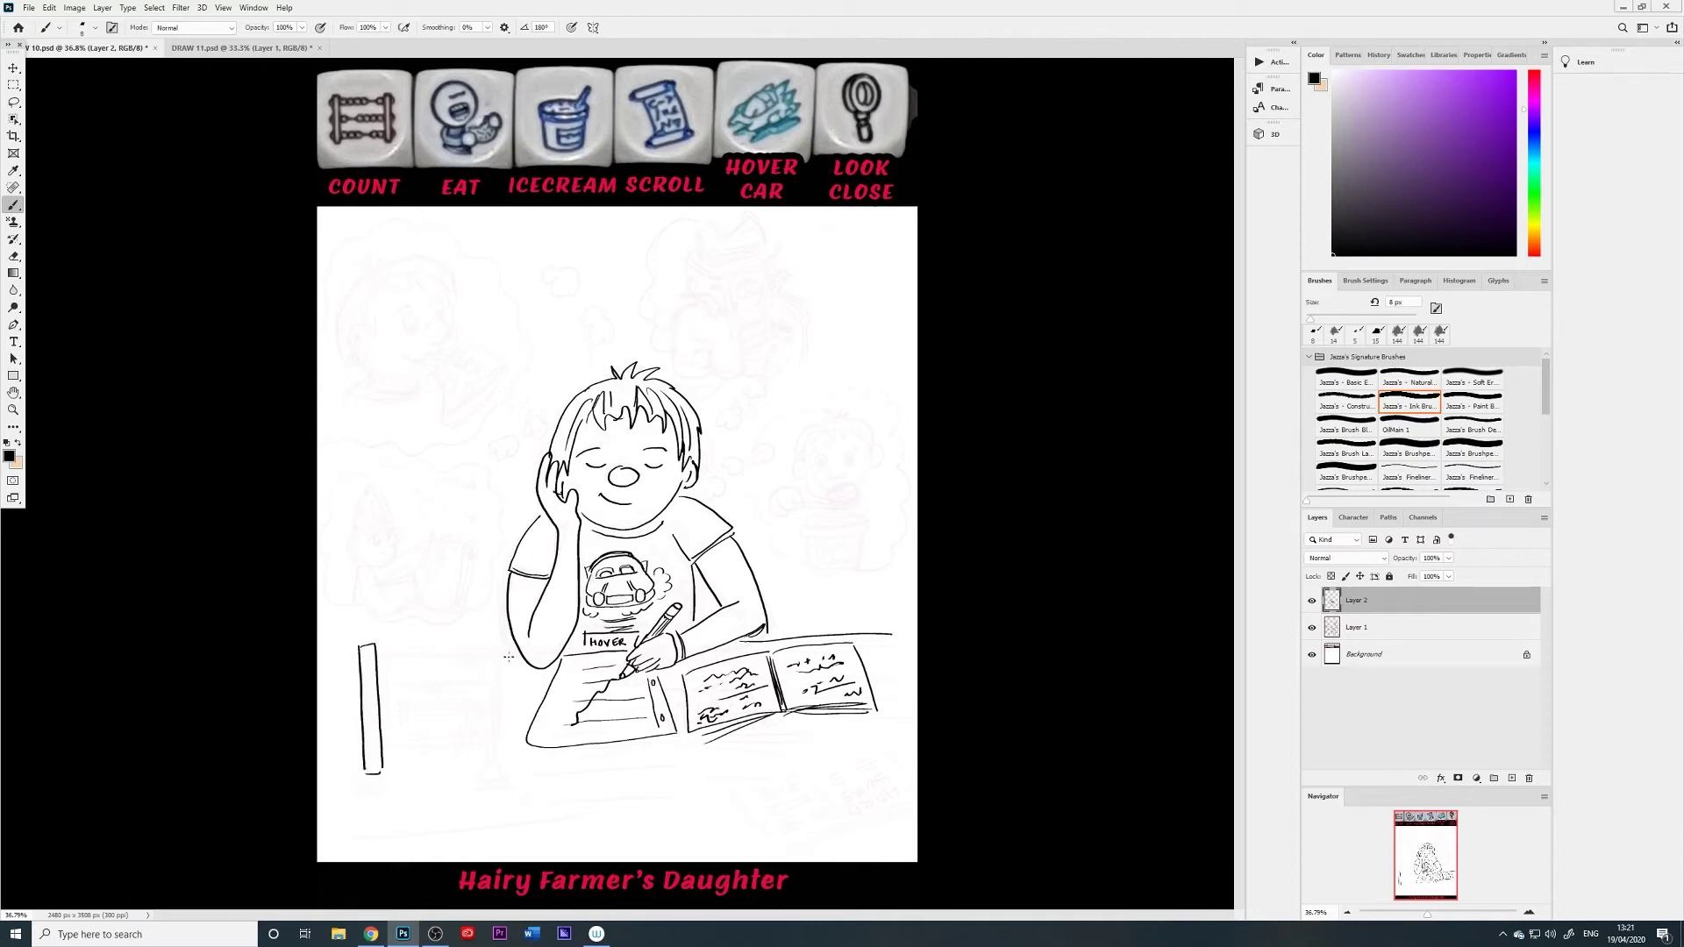
pyautogui.moveTo(501, 651); pyautogui.dragTo(495, 760)
pyautogui.moveTo(496, 653)
pyautogui.mouseDown()
pyautogui.moveTo(507, 770)
pyautogui.moveTo(494, 756)
pyautogui.mouseUp()
pyautogui.moveTo(496, 653); pyautogui.dragTo(511, 649)
# Ink the abacus's three beaded rods and block feet, and extend the desk line on both sides of it
pyautogui.moveTo(359, 650)
pyautogui.mouseDown()
pyautogui.moveTo(395, 681)
pyautogui.moveTo(396, 663)
pyautogui.moveTo(402, 679)
pyautogui.moveTo(453, 663)
pyautogui.moveTo(464, 677)
pyautogui.moveTo(468, 659)
pyautogui.moveTo(496, 684)
pyautogui.mouseUp()
pyautogui.moveTo(482, 681)
pyautogui.mouseDown()
pyautogui.moveTo(426, 667)
pyautogui.moveTo(458, 664)
pyautogui.moveTo(414, 672)
pyautogui.moveTo(457, 672)
pyautogui.moveTo(410, 712)
pyautogui.mouseUp()
pyautogui.moveTo(418, 693)
pyautogui.mouseDown()
pyautogui.moveTo(422, 715)
pyautogui.moveTo(404, 711)
pyautogui.moveTo(474, 715)
pyautogui.mouseUp()
pyautogui.moveTo(479, 693); pyautogui.dragTo(486, 716)
pyautogui.moveTo(490, 692)
pyautogui.mouseDown()
pyautogui.moveTo(502, 713)
pyautogui.moveTo(443, 710)
pyautogui.moveTo(463, 708)
pyautogui.mouseUp()
pyautogui.moveTo(358, 757)
pyautogui.mouseDown()
pyautogui.moveTo(347, 790)
pyautogui.moveTo(379, 788)
pyautogui.moveTo(411, 752)
pyautogui.mouseUp()
pyautogui.moveTo(420, 731)
pyautogui.mouseDown()
pyautogui.moveTo(420, 752)
pyautogui.moveTo(436, 753)
pyautogui.moveTo(419, 733)
pyautogui.moveTo(438, 745)
pyautogui.moveTo(414, 759)
pyautogui.moveTo(471, 742)
pyautogui.moveTo(497, 756)
pyautogui.mouseUp()
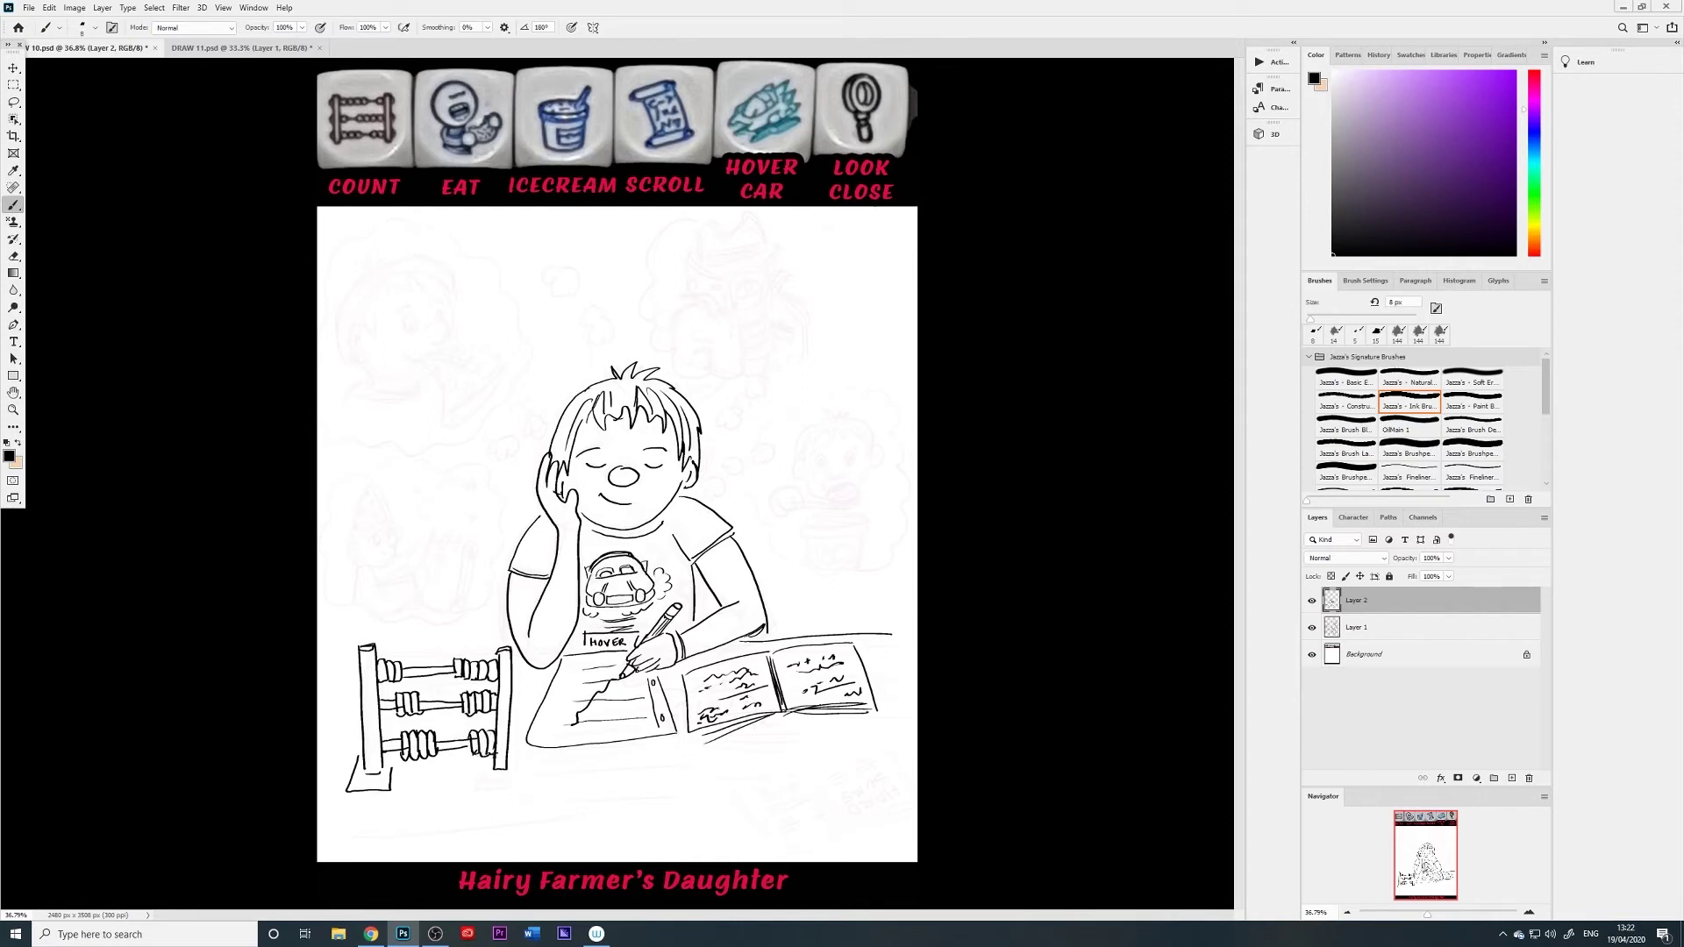
pyautogui.moveTo(393, 756)
pyautogui.mouseDown()
pyautogui.moveTo(349, 800)
pyautogui.moveTo(387, 799)
pyautogui.moveTo(395, 771)
pyautogui.moveTo(518, 788)
pyautogui.mouseUp()
pyautogui.moveTo(323, 710); pyautogui.dragTo(355, 708)
pyautogui.moveTo(533, 700); pyautogui.dragTo(510, 704)
# Ink the thought cloud above the abacus, containing a boy wizard in a starry hat with a wand and scroll
pyautogui.moveTo(423, 462)
pyautogui.mouseDown()
pyautogui.moveTo(376, 444)
pyautogui.moveTo(328, 493)
pyautogui.moveTo(321, 573)
pyautogui.moveTo(399, 632)
pyautogui.moveTo(430, 634)
pyautogui.moveTo(488, 594)
pyautogui.moveTo(504, 524)
pyautogui.moveTo(500, 472)
pyautogui.moveTo(423, 451)
pyautogui.mouseUp()
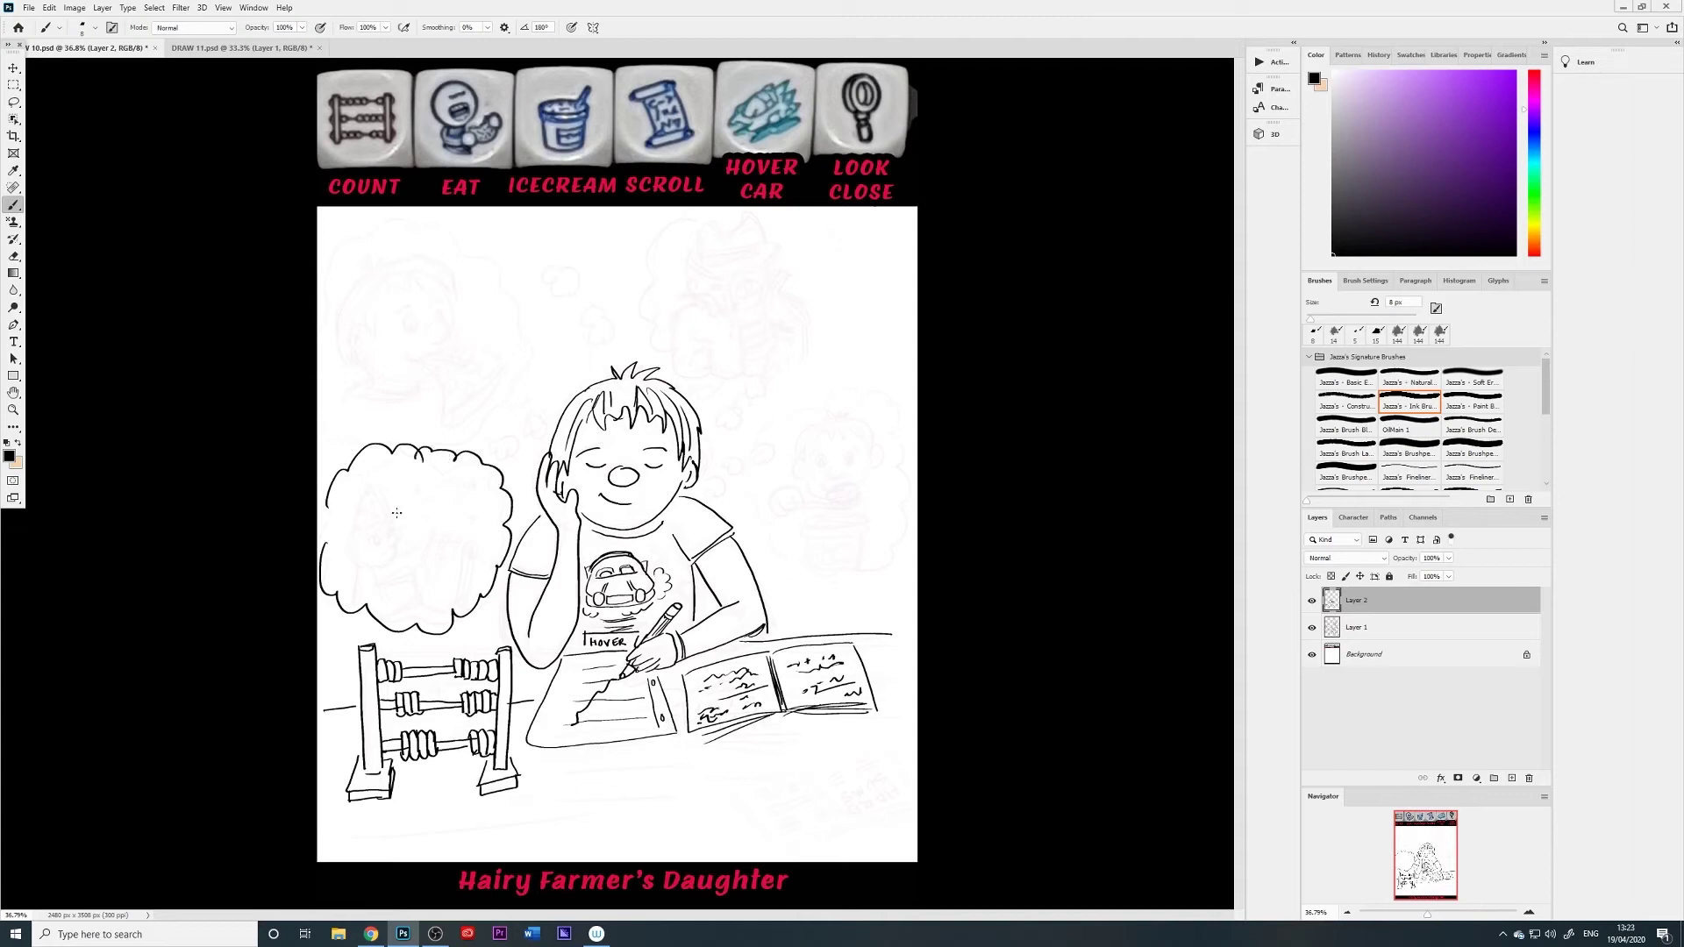
pyautogui.moveTo(389, 538)
pyautogui.mouseDown()
pyautogui.moveTo(379, 549)
pyautogui.moveTo(356, 493)
pyautogui.moveTo(380, 512)
pyautogui.moveTo(345, 554)
pyautogui.moveTo(387, 523)
pyautogui.moveTo(349, 533)
pyautogui.moveTo(368, 503)
pyautogui.mouseUp()
pyautogui.click(359, 516)
pyautogui.moveTo(365, 490)
pyautogui.mouseDown()
pyautogui.moveTo(398, 557)
pyautogui.moveTo(364, 562)
pyautogui.moveTo(357, 600)
pyautogui.moveTo(433, 545)
pyautogui.moveTo(373, 583)
pyautogui.moveTo(378, 600)
pyautogui.moveTo(436, 562)
pyautogui.moveTo(429, 582)
pyautogui.mouseUp()
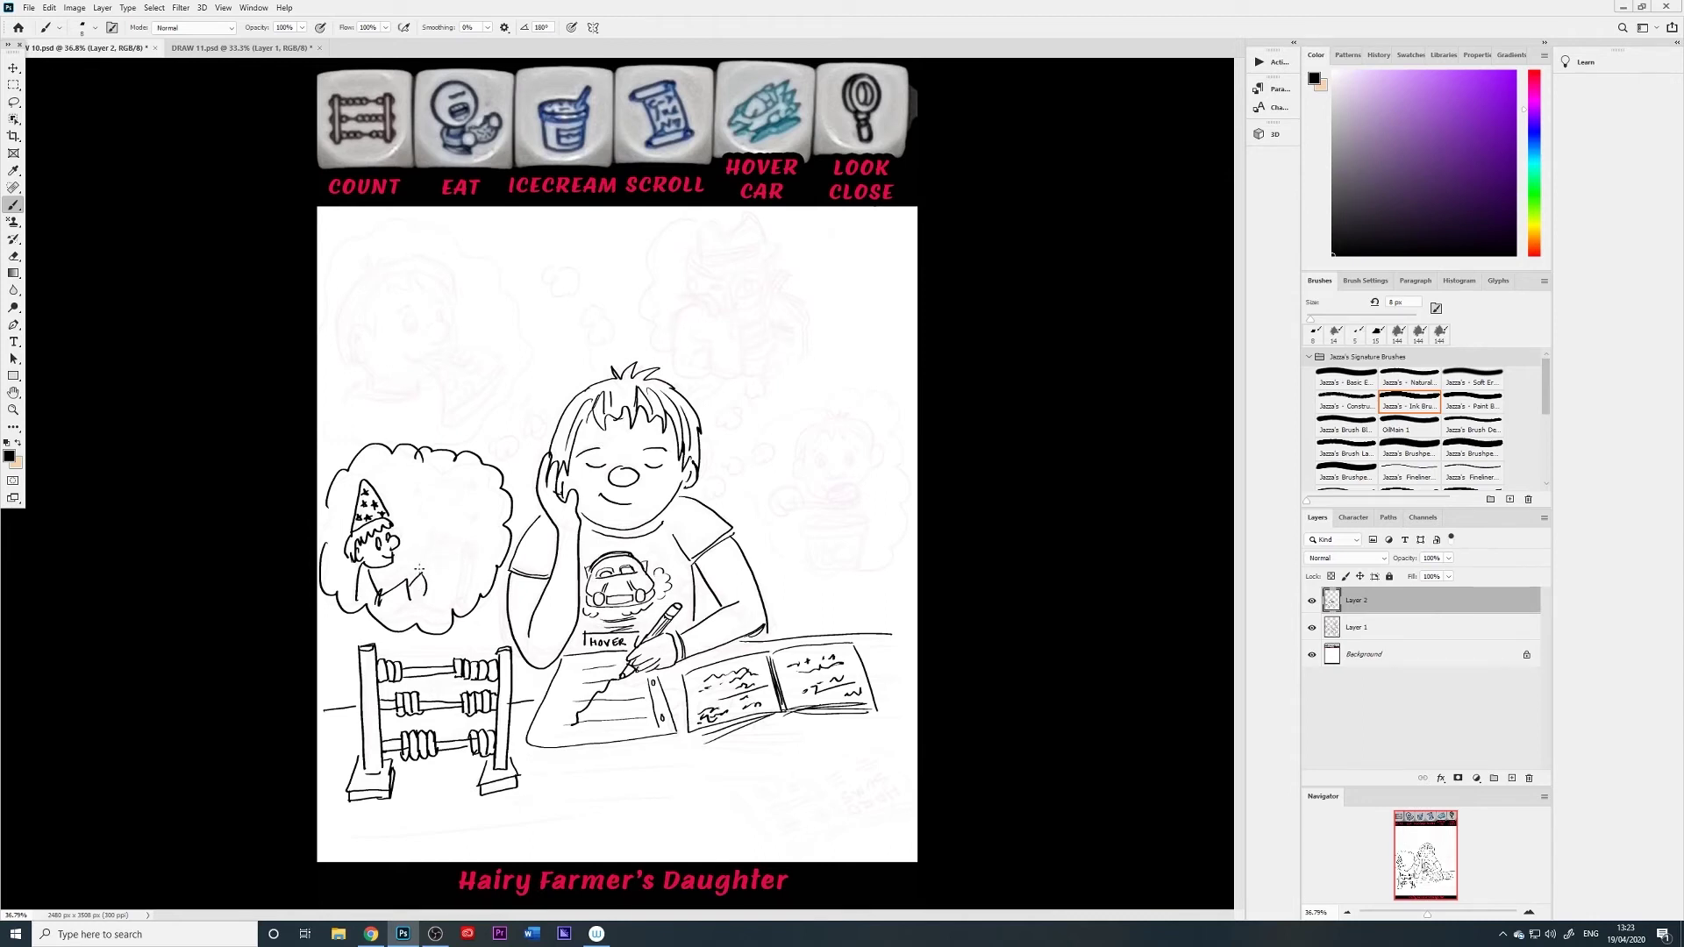
pyautogui.moveTo(412, 586)
pyautogui.mouseDown()
pyautogui.moveTo(474, 493)
pyautogui.moveTo(423, 493)
pyautogui.moveTo(437, 472)
pyautogui.mouseUp()
pyautogui.moveTo(394, 560)
pyautogui.mouseDown()
pyautogui.moveTo(435, 533)
pyautogui.moveTo(487, 539)
pyautogui.moveTo(465, 602)
pyautogui.moveTo(423, 605)
pyautogui.moveTo(452, 594)
pyautogui.moveTo(467, 549)
pyautogui.moveTo(395, 583)
pyautogui.moveTo(360, 571)
pyautogui.moveTo(388, 584)
pyautogui.mouseUp()
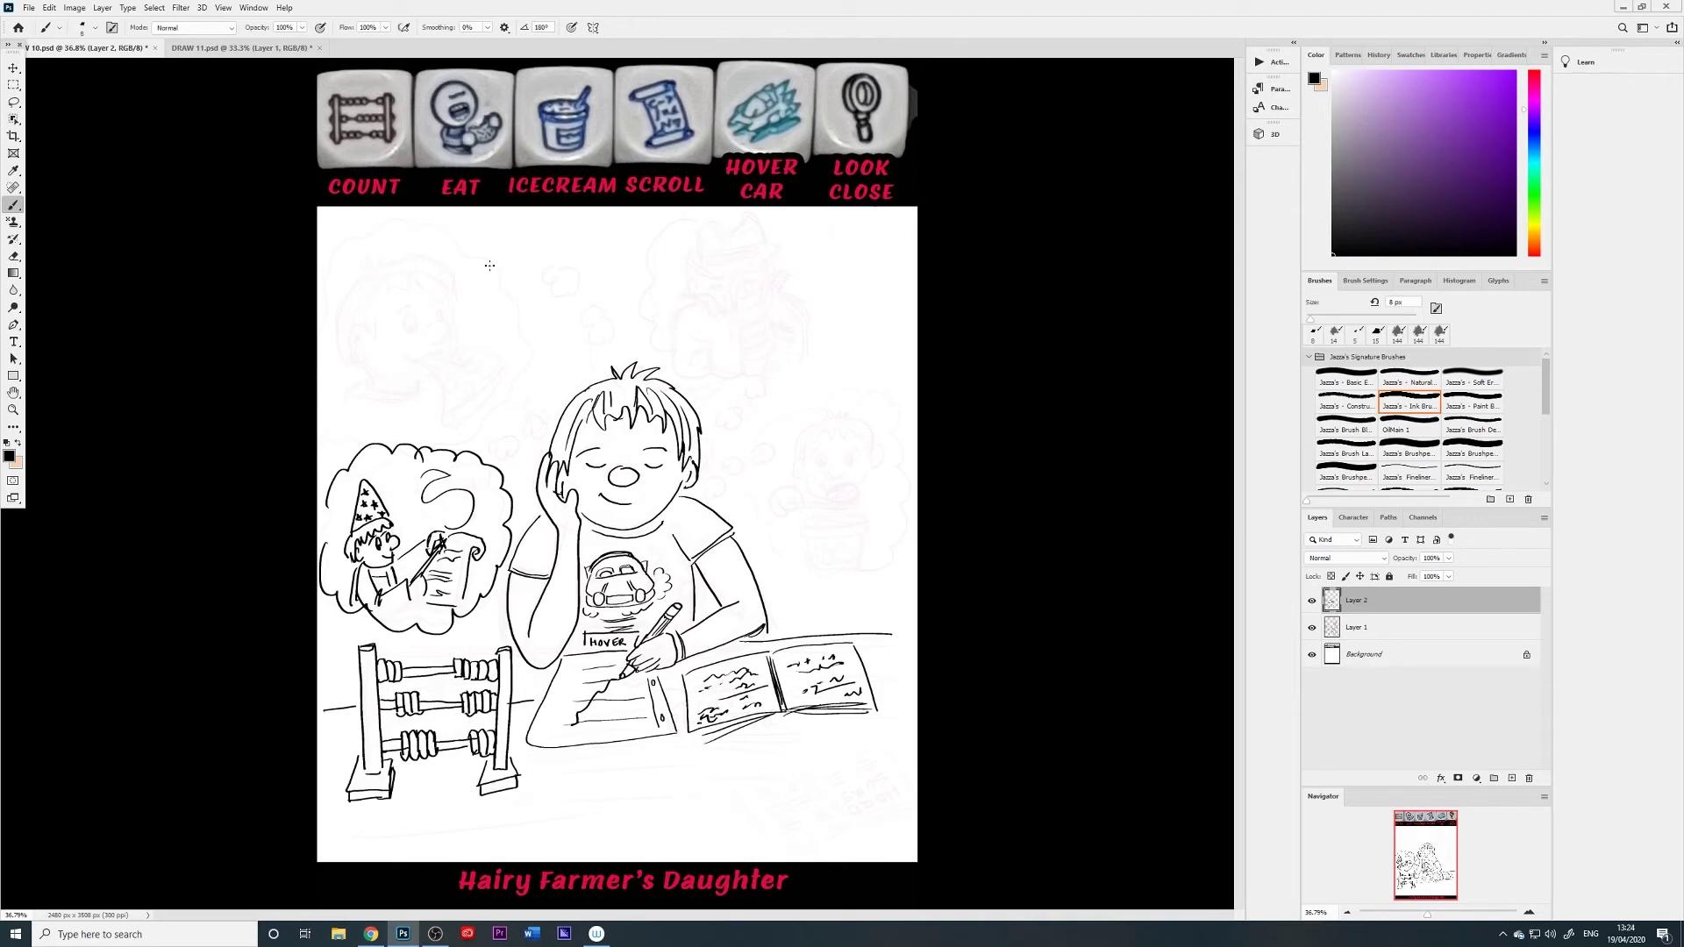
# Ink the upper-left boy's eyes, nose and mouth biting a pizza slice with toppings held in his hand
pyautogui.moveTo(433, 326)
pyautogui.mouseDown()
pyautogui.moveTo(449, 324)
pyautogui.moveTo(437, 342)
pyautogui.moveTo(405, 336)
pyautogui.moveTo(443, 305)
pyautogui.moveTo(449, 322)
pyautogui.moveTo(415, 301)
pyautogui.moveTo(454, 305)
pyautogui.moveTo(457, 342)
pyautogui.moveTo(430, 363)
pyautogui.moveTo(446, 354)
pyautogui.moveTo(451, 427)
pyautogui.moveTo(478, 413)
pyautogui.mouseUp()
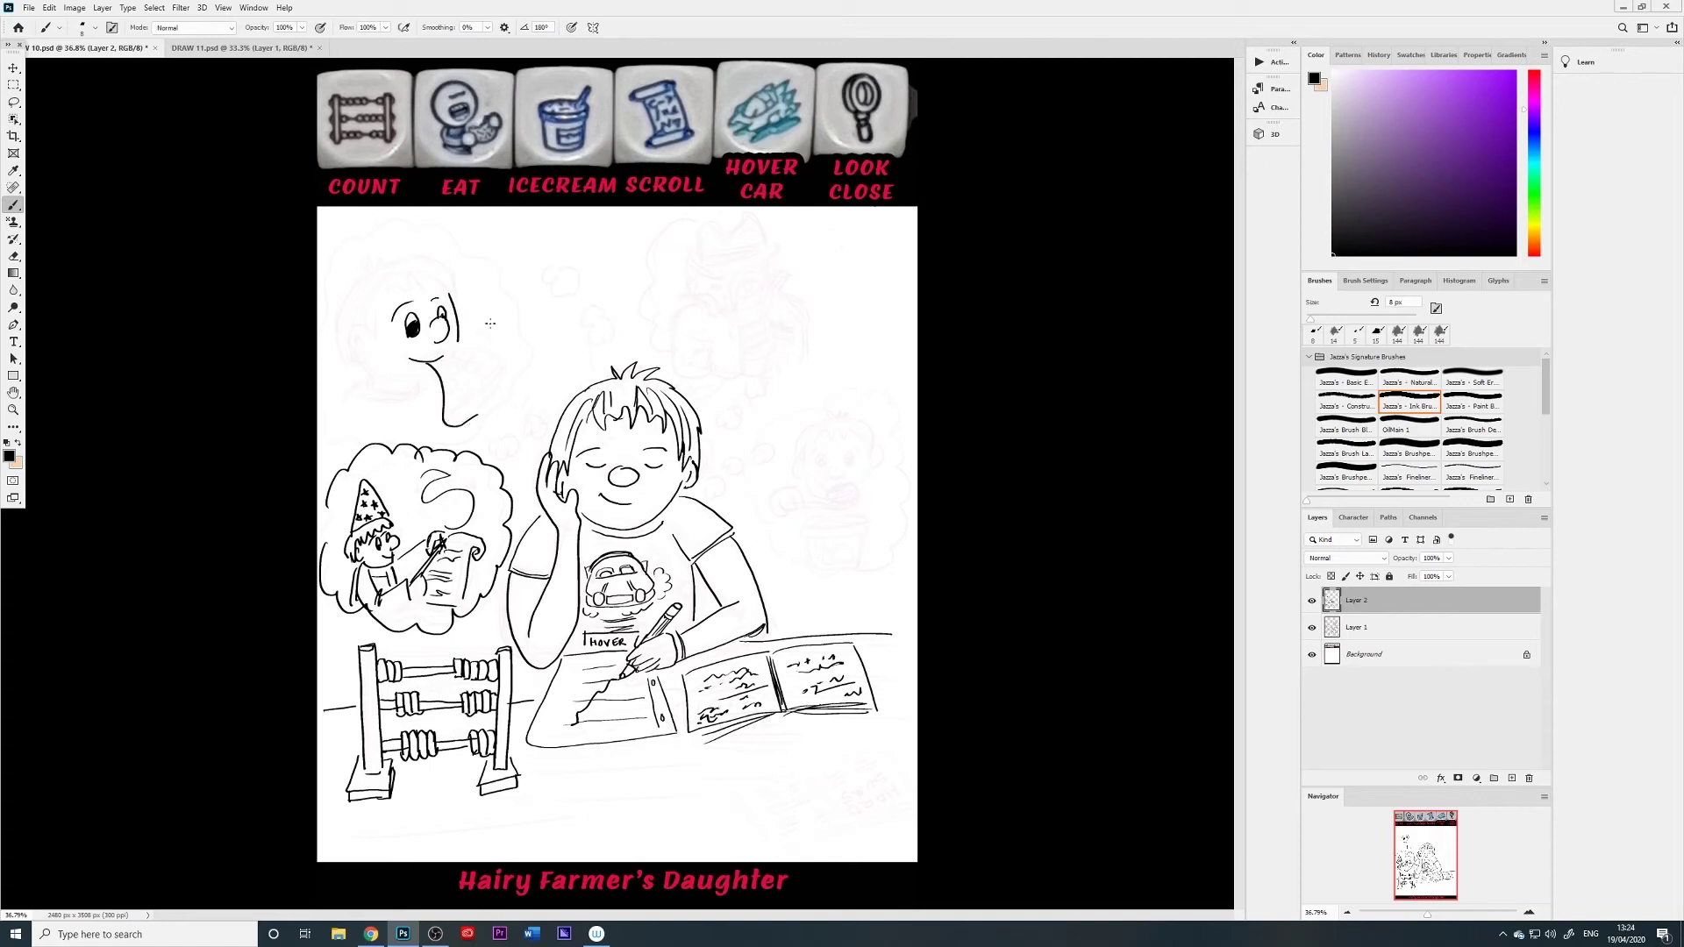
pyautogui.moveTo(457, 347)
pyautogui.mouseDown()
pyautogui.moveTo(465, 365)
pyautogui.moveTo(506, 368)
pyautogui.moveTo(473, 334)
pyautogui.moveTo(505, 399)
pyautogui.moveTo(506, 383)
pyautogui.mouseUp()
pyautogui.moveTo(444, 432)
pyautogui.mouseDown()
pyautogui.moveTo(481, 426)
pyautogui.moveTo(509, 386)
pyautogui.moveTo(443, 384)
pyautogui.moveTo(449, 368)
pyautogui.moveTo(472, 397)
pyautogui.moveTo(483, 386)
pyautogui.moveTo(470, 414)
pyautogui.mouseUp()
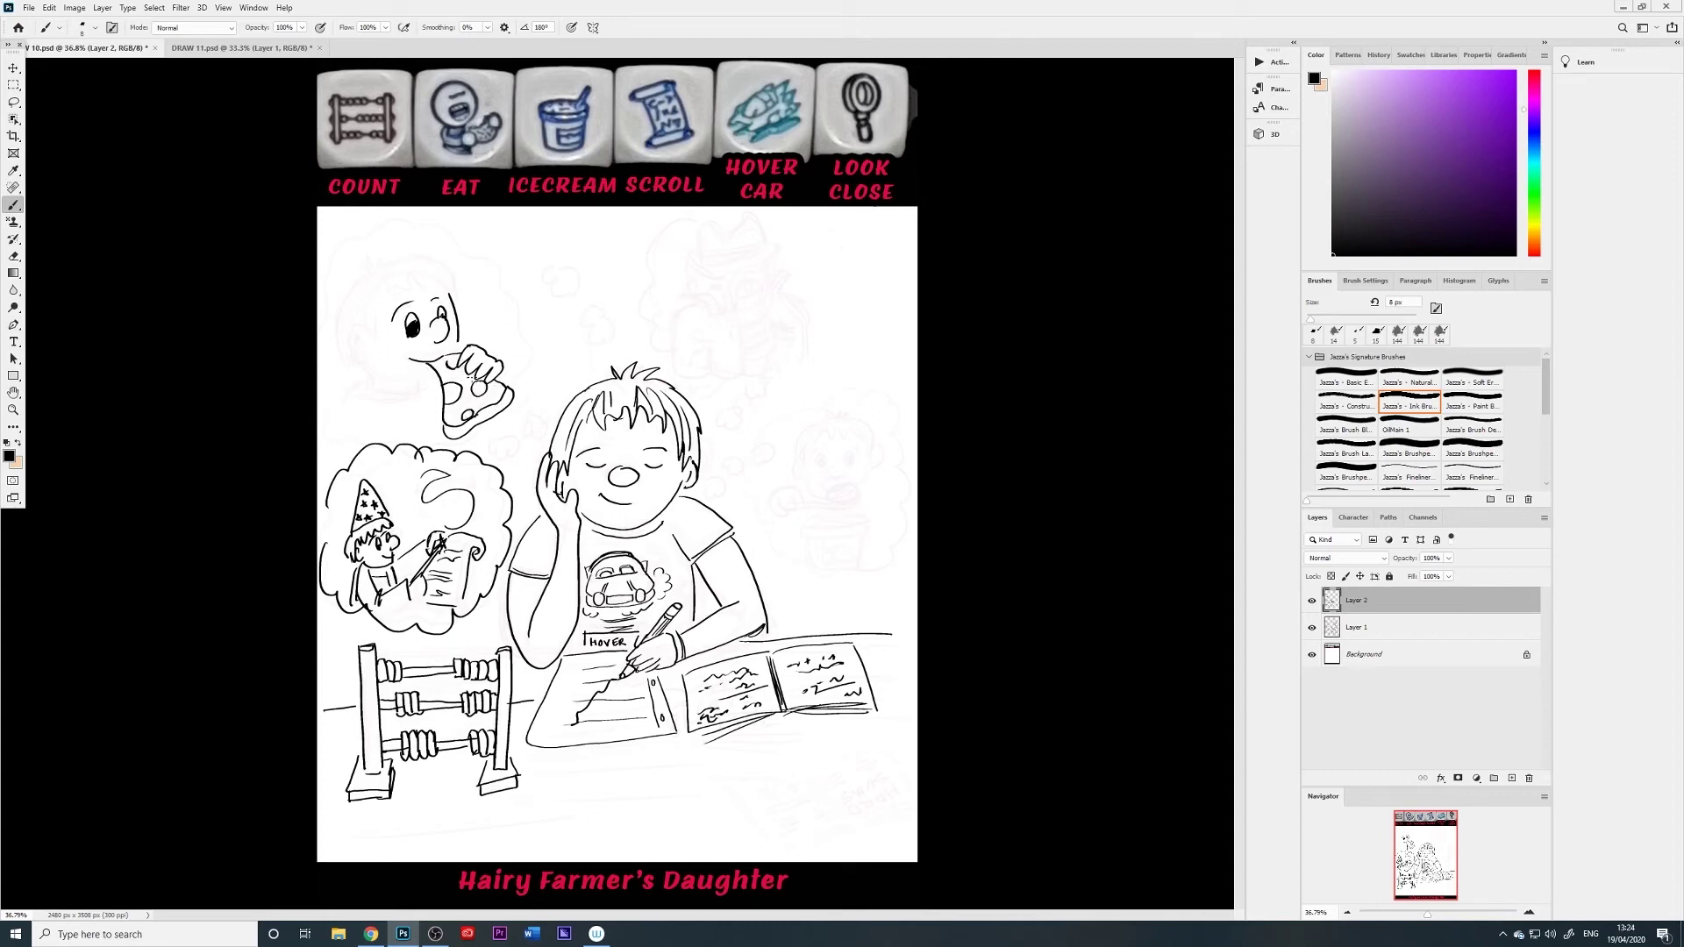
pyautogui.moveTo(432, 356)
pyautogui.mouseDown()
pyautogui.moveTo(465, 377)
pyautogui.moveTo(449, 421)
pyautogui.moveTo(491, 390)
pyautogui.mouseUp()
# Ink the pizza-eating boy's ear and spiky hair
pyautogui.moveTo(370, 330)
pyautogui.mouseDown()
pyautogui.moveTo(351, 347)
pyautogui.moveTo(369, 363)
pyautogui.moveTo(393, 284)
pyautogui.moveTo(409, 286)
pyautogui.moveTo(373, 257)
pyautogui.moveTo(438, 256)
pyautogui.moveTo(460, 280)
pyautogui.moveTo(342, 297)
pyautogui.moveTo(339, 352)
pyautogui.moveTo(360, 374)
pyautogui.mouseUp()
pyautogui.click(361, 344)
pyautogui.click(361, 350)
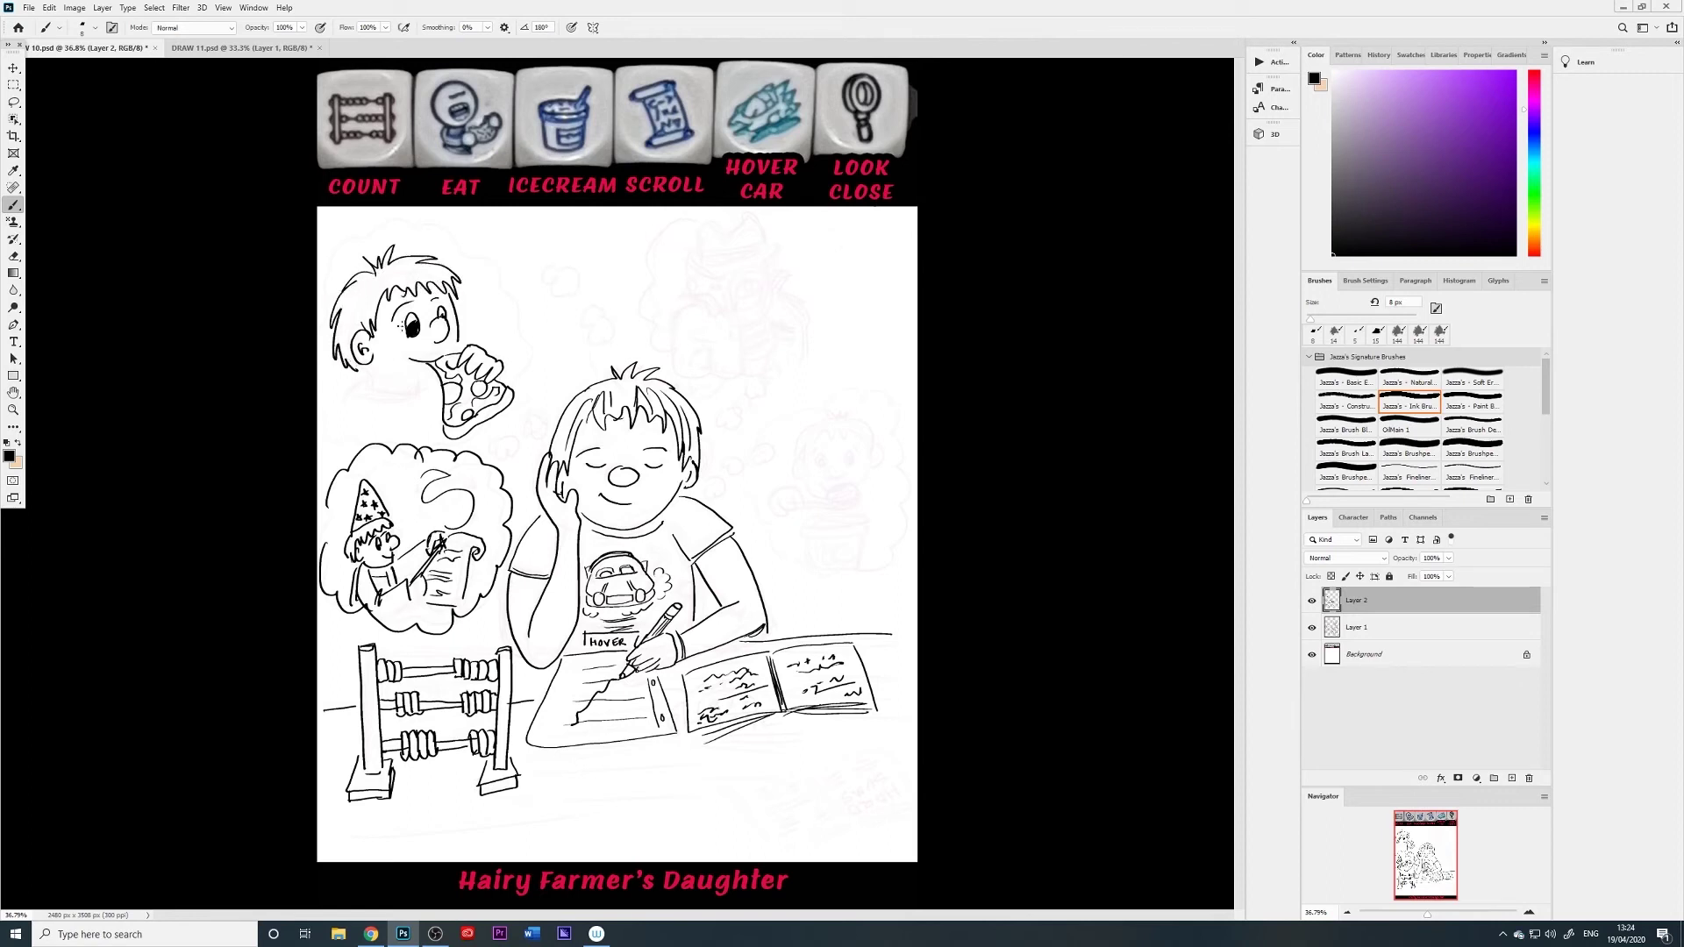
# Ink the pizza eater's shoulders and surrounding thought cloud, and dot freckles on his and the central boy's faces
pyautogui.moveTo(436, 382)
pyautogui.mouseDown()
pyautogui.moveTo(367, 389)
pyautogui.moveTo(430, 377)
pyautogui.moveTo(380, 385)
pyautogui.moveTo(442, 346)
pyautogui.moveTo(420, 373)
pyautogui.moveTo(409, 361)
pyautogui.moveTo(441, 377)
pyautogui.moveTo(419, 276)
pyautogui.moveTo(334, 418)
pyautogui.moveTo(411, 371)
pyautogui.moveTo(545, 343)
pyautogui.moveTo(397, 430)
pyautogui.mouseUp()
pyautogui.click(450, 325)
pyautogui.moveTo(478, 262)
pyautogui.mouseDown()
pyautogui.moveTo(373, 228)
pyautogui.moveTo(350, 248)
pyautogui.moveTo(323, 295)
pyautogui.moveTo(317, 421)
pyautogui.moveTo(424, 444)
pyautogui.moveTo(508, 432)
pyautogui.moveTo(533, 373)
pyautogui.moveTo(479, 260)
pyautogui.mouseUp()
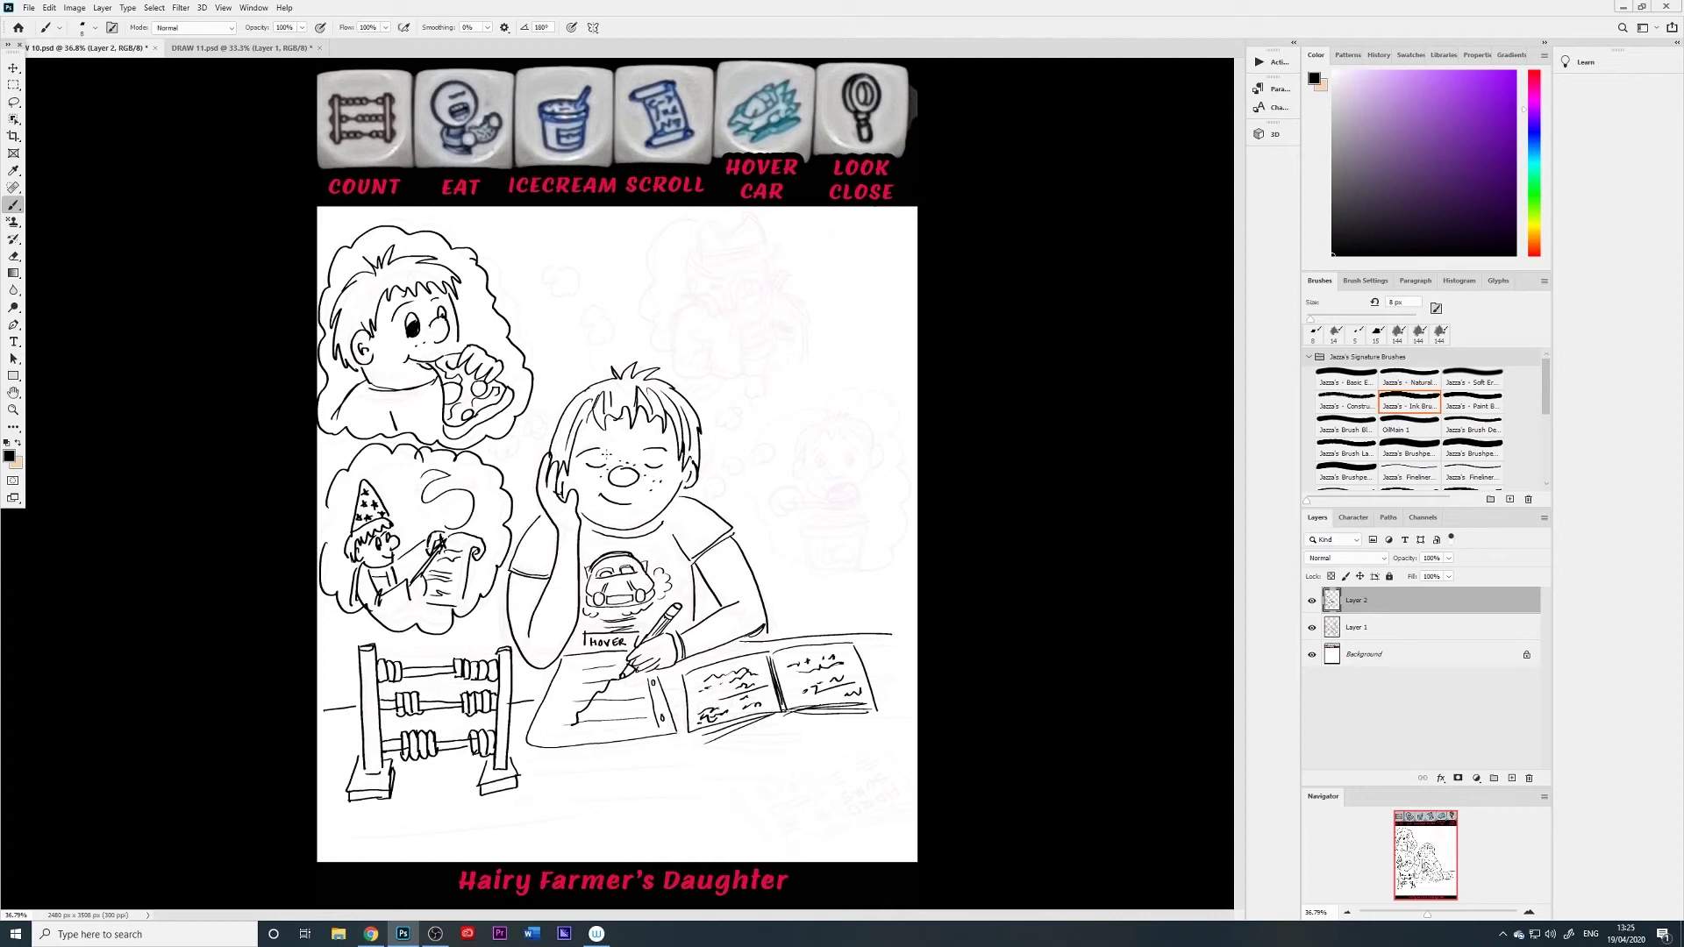
pyautogui.click(589, 482)
pyautogui.click(452, 335)
# Begin the detective thought cloud above the central boy with a brimmed hat, lower face, and hand-held magnifying glass lettered as a clue
pyautogui.moveTo(647, 221)
pyautogui.mouseDown()
pyautogui.moveTo(616, 236)
pyautogui.moveTo(618, 263)
pyautogui.moveTo(585, 305)
pyautogui.moveTo(659, 367)
pyautogui.moveTo(727, 377)
pyautogui.mouseUp()
pyautogui.moveTo(673, 263)
pyautogui.mouseDown()
pyautogui.moveTo(672, 226)
pyautogui.moveTo(727, 215)
pyautogui.moveTo(737, 246)
pyautogui.moveTo(656, 275)
pyautogui.moveTo(752, 242)
pyautogui.moveTo(738, 235)
pyautogui.moveTo(677, 295)
pyautogui.moveTo(732, 282)
pyautogui.moveTo(742, 254)
pyautogui.moveTo(708, 286)
pyautogui.moveTo(747, 277)
pyautogui.moveTo(742, 326)
pyautogui.moveTo(769, 271)
pyautogui.moveTo(788, 293)
pyautogui.moveTo(777, 323)
pyautogui.moveTo(744, 321)
pyautogui.moveTo(773, 298)
pyautogui.moveTo(739, 309)
pyautogui.moveTo(778, 281)
pyautogui.moveTo(780, 307)
pyautogui.moveTo(743, 317)
pyautogui.moveTo(775, 349)
pyautogui.moveTo(761, 360)
pyautogui.moveTo(777, 367)
pyautogui.moveTo(744, 360)
pyautogui.moveTo(753, 374)
pyautogui.mouseUp()
pyautogui.click(759, 304)
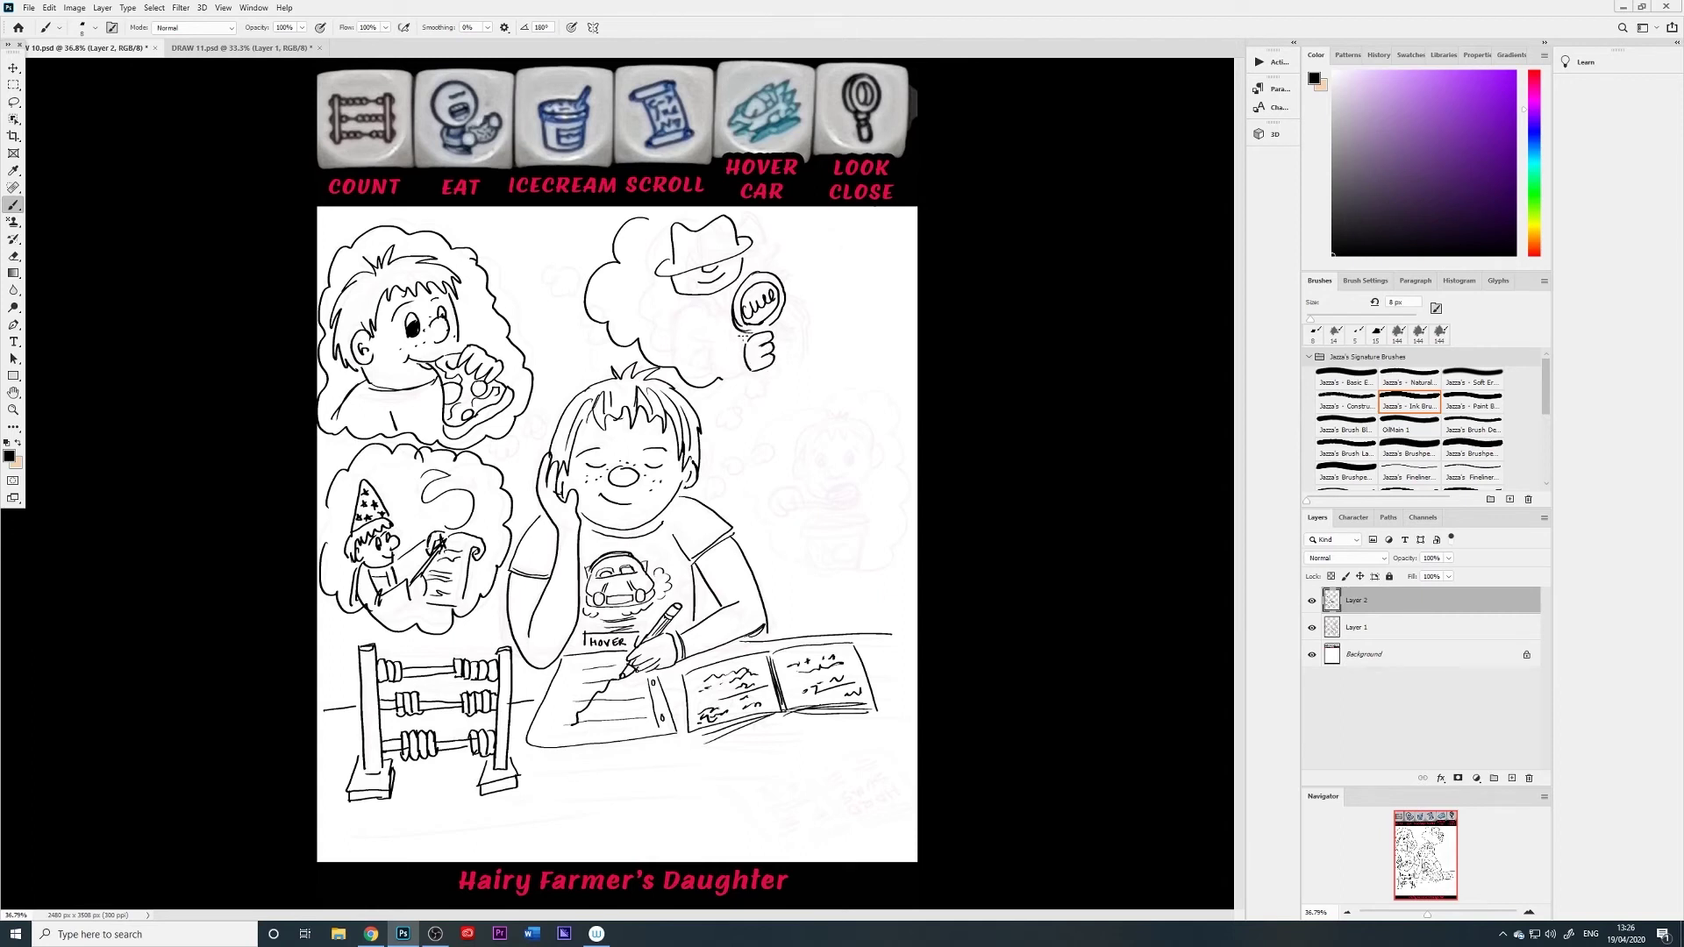
# Finish the detective's coat, arms, second hand and hatched hat band, and close the thought cloud around him
pyautogui.moveTo(695, 314)
pyautogui.mouseDown()
pyautogui.moveTo(699, 338)
pyautogui.moveTo(741, 342)
pyautogui.moveTo(728, 375)
pyautogui.mouseUp()
pyautogui.moveTo(668, 285)
pyautogui.mouseDown()
pyautogui.moveTo(671, 307)
pyautogui.moveTo(727, 312)
pyautogui.moveTo(747, 274)
pyautogui.moveTo(742, 287)
pyautogui.moveTo(733, 244)
pyautogui.moveTo(697, 276)
pyautogui.moveTo(736, 253)
pyautogui.mouseUp()
pyautogui.moveTo(674, 303); pyautogui.dragTo(663, 360)
pyautogui.moveTo(737, 219)
pyautogui.mouseDown()
pyautogui.moveTo(777, 221)
pyautogui.moveTo(822, 312)
pyautogui.moveTo(799, 359)
pyautogui.moveTo(759, 386)
pyautogui.moveTo(722, 381)
pyautogui.mouseUp()
pyautogui.moveTo(788, 290)
pyautogui.mouseDown()
pyautogui.moveTo(789, 316)
pyautogui.moveTo(814, 302)
pyautogui.mouseUp()
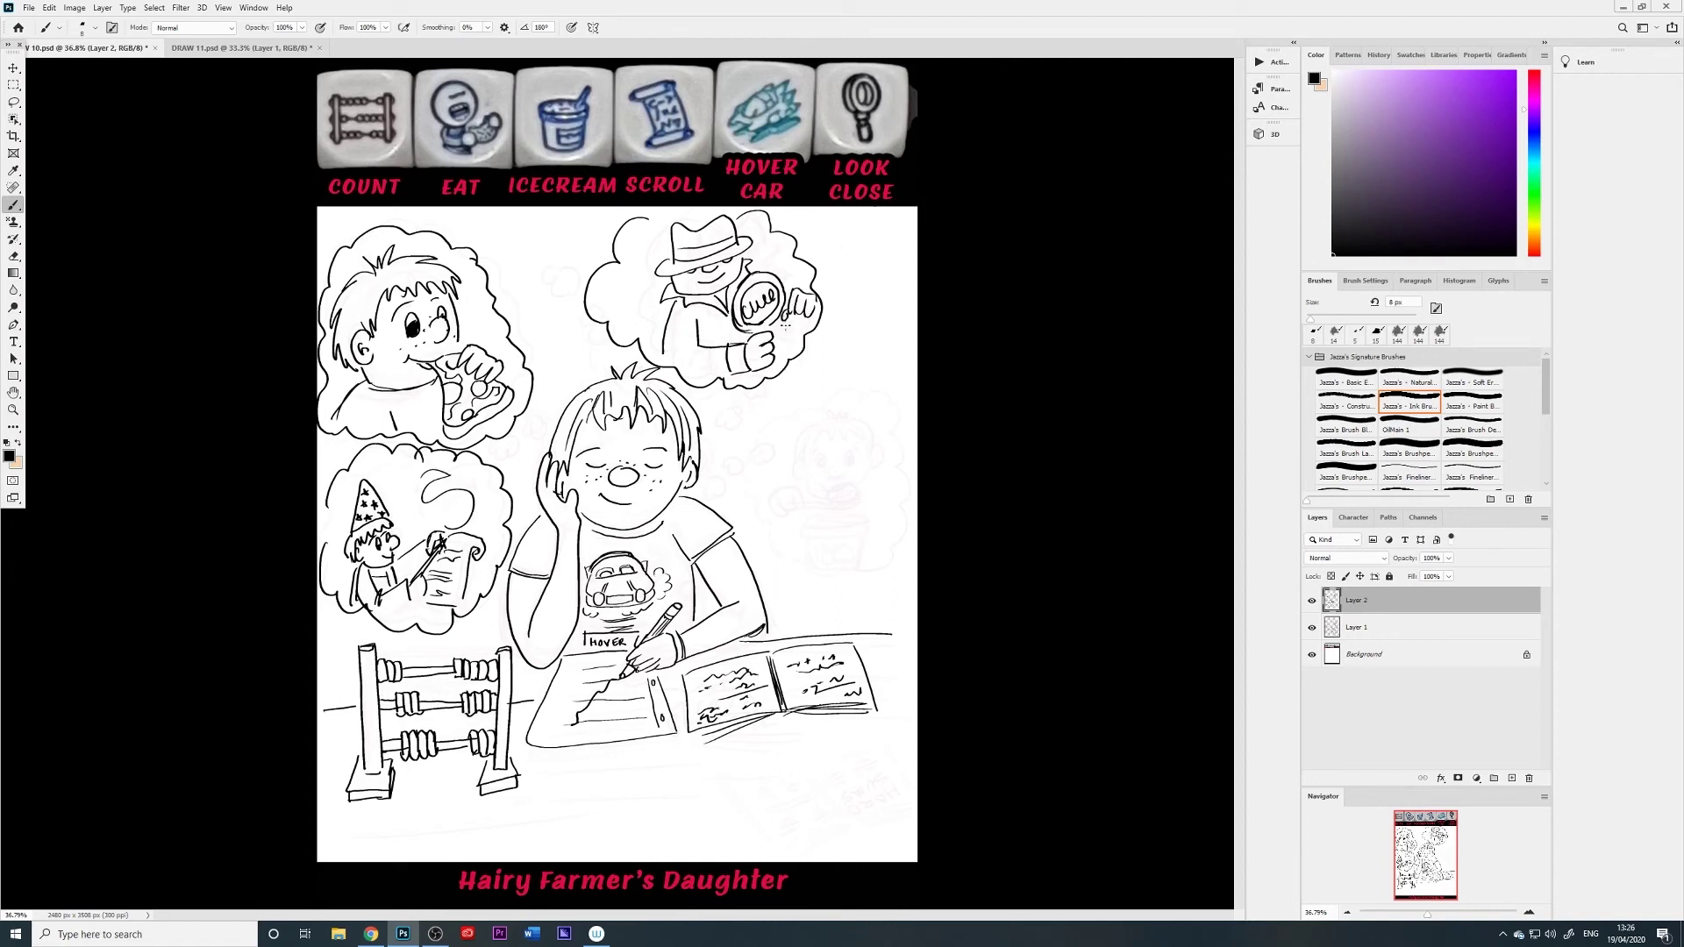
pyautogui.moveTo(780, 333)
pyautogui.mouseDown()
pyautogui.moveTo(779, 352)
pyautogui.moveTo(798, 353)
pyautogui.moveTo(819, 313)
pyautogui.mouseUp()
pyautogui.moveTo(748, 295)
pyautogui.mouseDown()
pyautogui.moveTo(763, 287)
pyautogui.moveTo(738, 289)
pyautogui.moveTo(740, 313)
pyautogui.mouseUp()
pyautogui.moveTo(671, 265)
pyautogui.mouseDown()
pyautogui.moveTo(736, 240)
pyautogui.moveTo(704, 233)
pyautogui.mouseUp()
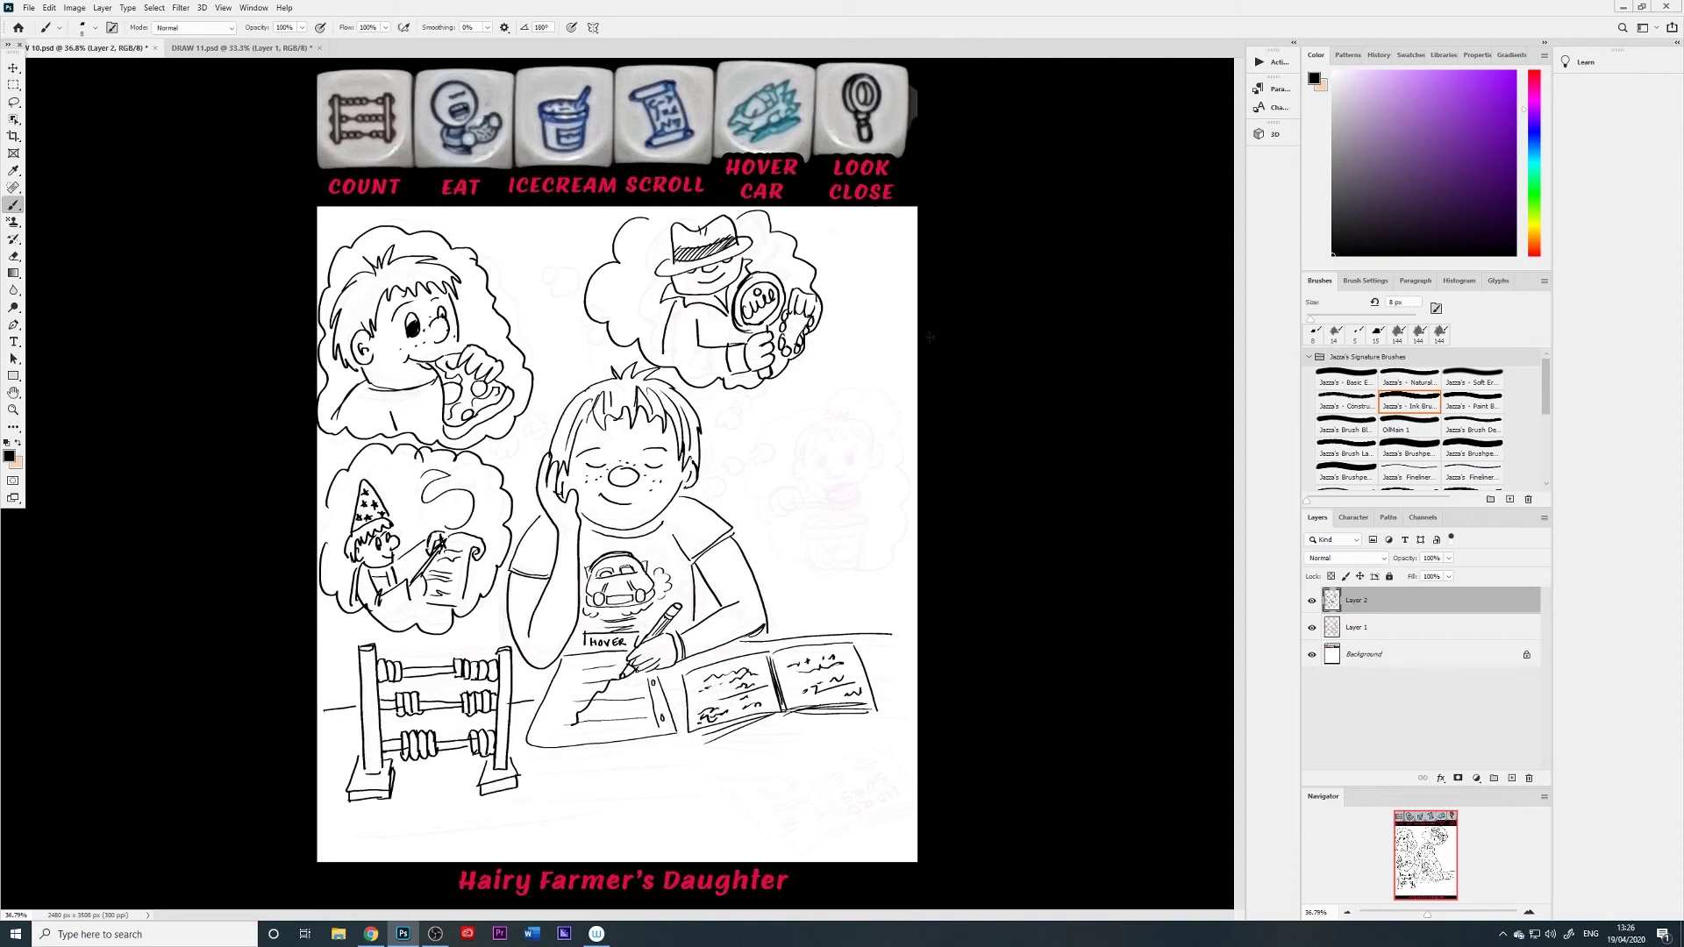
# Ink the thought cloud at the right edge of the drawing and the boy inside it eating from a spoon
pyautogui.moveTo(887, 368)
pyautogui.mouseDown()
pyautogui.moveTo(806, 381)
pyautogui.moveTo(769, 409)
pyautogui.moveTo(745, 445)
pyautogui.moveTo(750, 498)
pyautogui.moveTo(793, 564)
pyautogui.moveTo(844, 577)
pyautogui.moveTo(906, 552)
pyautogui.mouseUp()
pyautogui.moveTo(884, 367); pyautogui.dragTo(920, 377)
pyautogui.moveTo(835, 464); pyautogui.dragTo(848, 470)
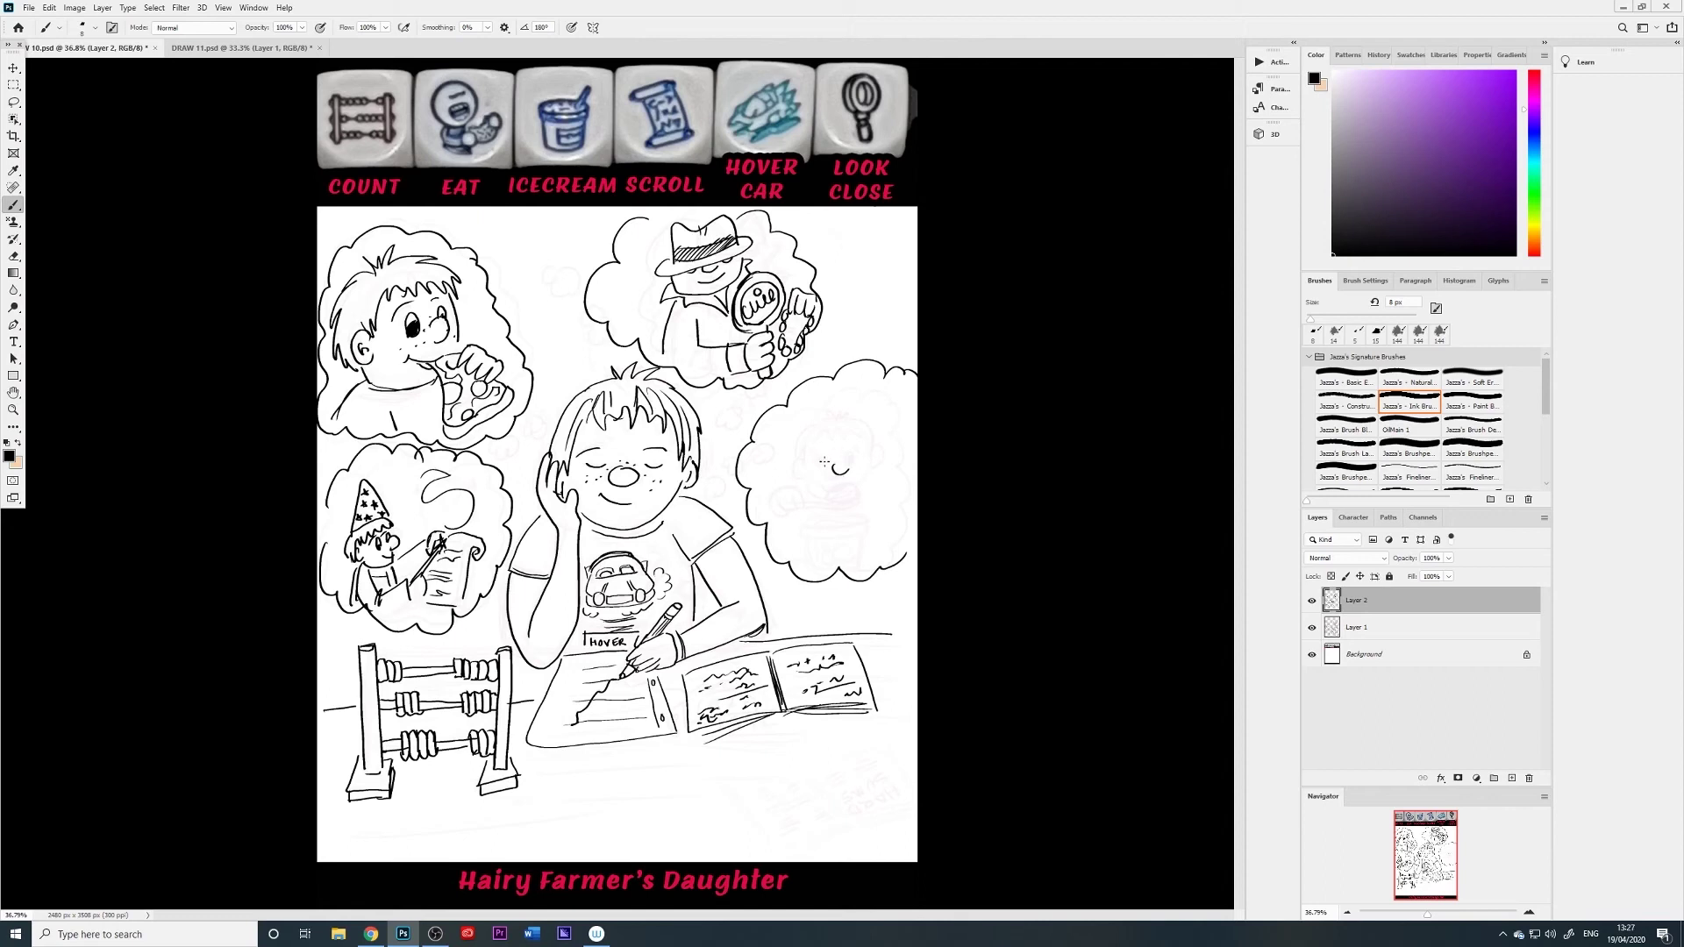
pyautogui.moveTo(825, 458)
pyautogui.mouseDown()
pyautogui.moveTo(845, 457)
pyautogui.moveTo(825, 463)
pyautogui.moveTo(812, 418)
pyautogui.moveTo(790, 451)
pyautogui.moveTo(799, 479)
pyautogui.moveTo(868, 473)
pyautogui.mouseUp()
pyautogui.moveTo(805, 471)
pyautogui.mouseDown()
pyautogui.moveTo(851, 421)
pyautogui.moveTo(877, 431)
pyautogui.moveTo(841, 500)
pyautogui.moveTo(829, 487)
pyautogui.moveTo(855, 474)
pyautogui.moveTo(849, 501)
pyautogui.moveTo(828, 497)
pyautogui.moveTo(838, 512)
pyautogui.moveTo(863, 494)
pyautogui.moveTo(792, 506)
pyautogui.moveTo(806, 495)
pyautogui.moveTo(791, 484)
pyautogui.moveTo(768, 509)
pyautogui.moveTo(819, 490)
pyautogui.mouseUp()
# Add freckles and shoulders to the spoon-holding boy, and ink a tub lettered ICE CREAM in front of him
pyautogui.click(865, 474)
pyautogui.click(869, 479)
pyautogui.click(858, 481)
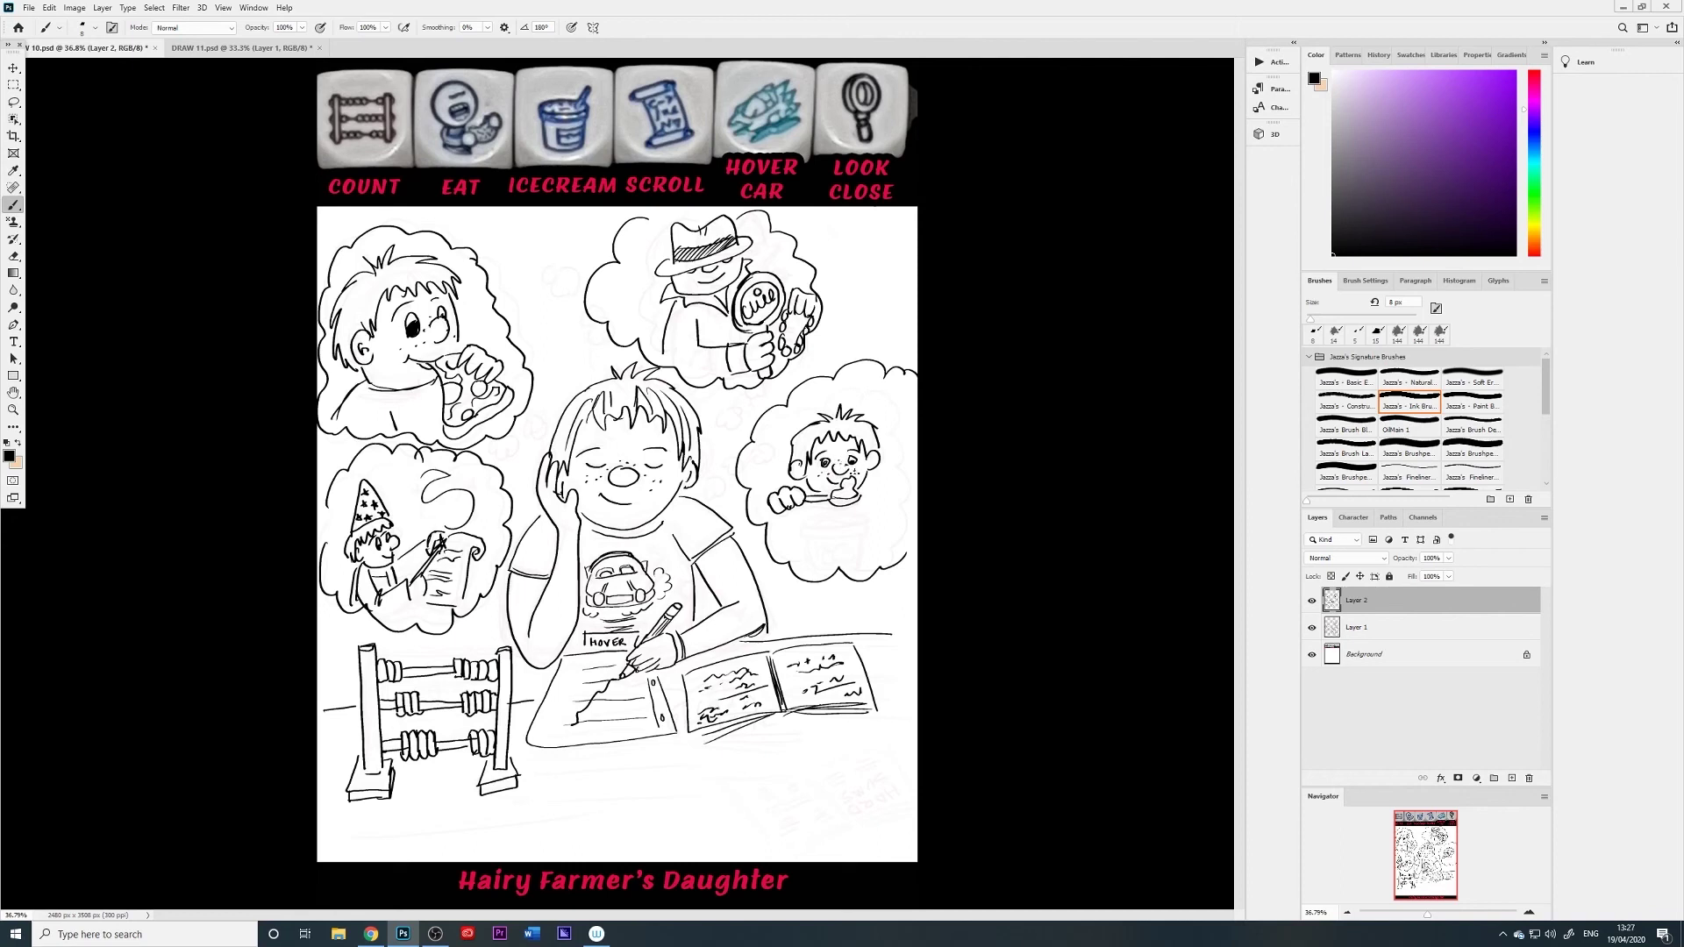
pyautogui.moveTo(870, 463); pyautogui.dragTo(880, 452)
pyautogui.moveTo(871, 488)
pyautogui.mouseDown()
pyautogui.moveTo(806, 525)
pyautogui.moveTo(871, 514)
pyautogui.moveTo(809, 525)
pyautogui.moveTo(848, 535)
pyautogui.moveTo(874, 516)
pyautogui.moveTo(860, 539)
pyautogui.moveTo(816, 549)
pyautogui.moveTo(823, 573)
pyautogui.moveTo(877, 552)
pyautogui.moveTo(869, 536)
pyautogui.moveTo(867, 554)
pyautogui.moveTo(870, 541)
pyautogui.moveTo(826, 549)
pyautogui.moveTo(865, 561)
pyautogui.moveTo(849, 551)
pyautogui.moveTo(869, 543)
pyautogui.moveTo(855, 575)
pyautogui.mouseUp()
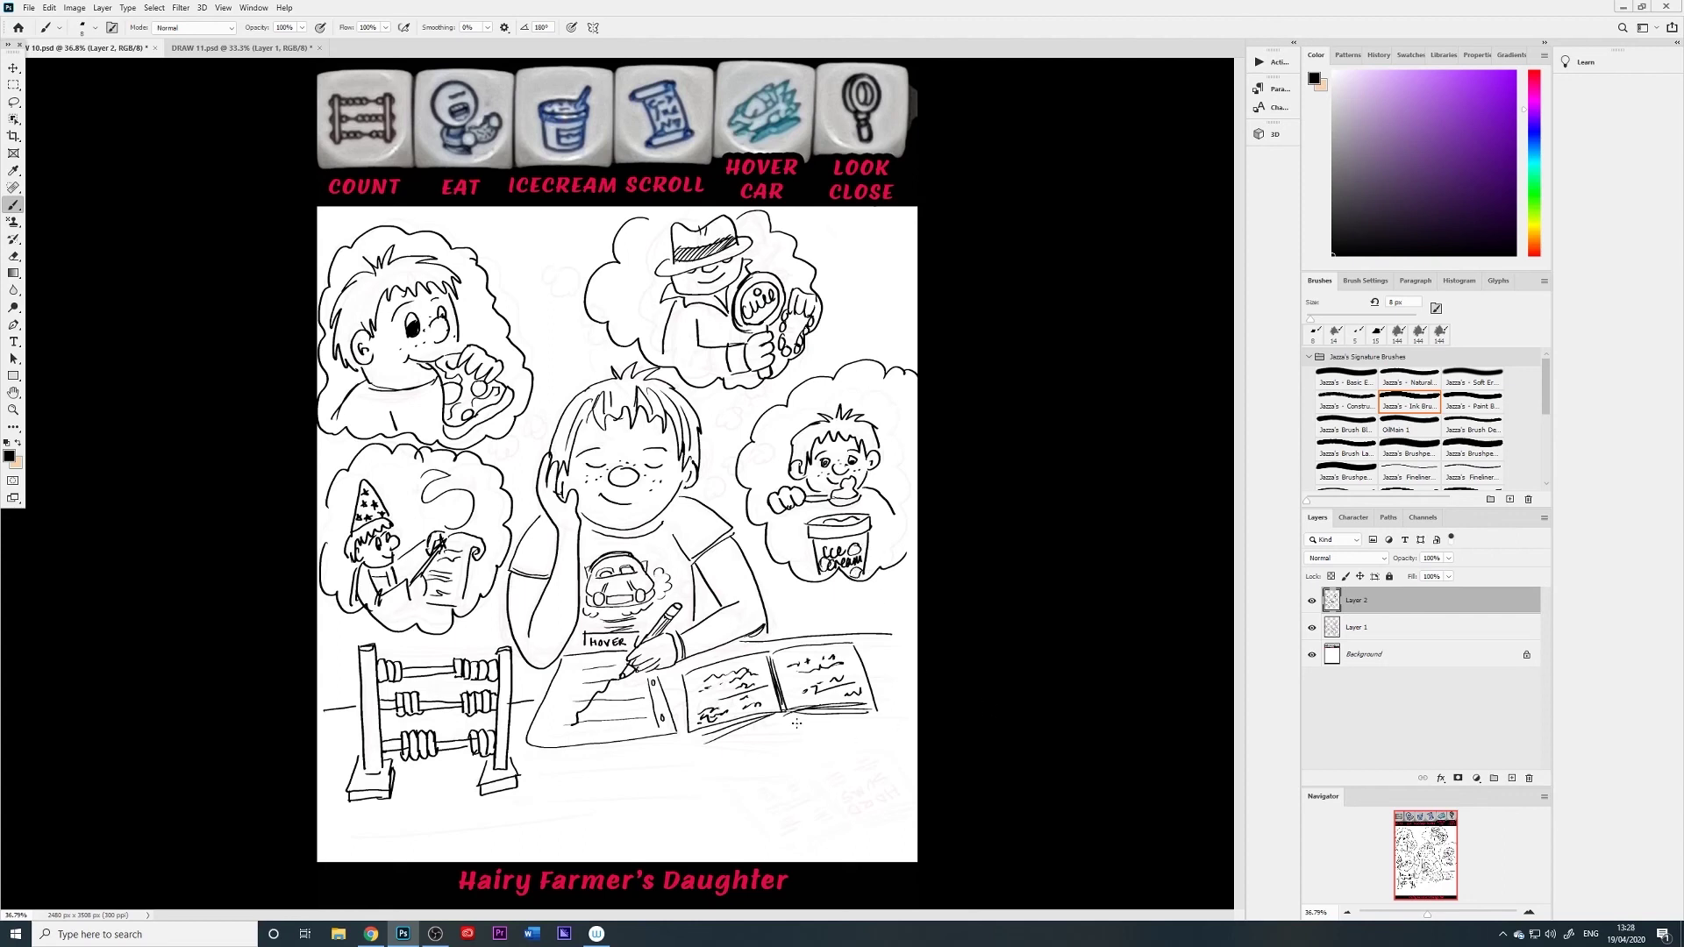
# Ink a tilted calculator with rows of keys on the desk below the open book
pyautogui.moveTo(737, 751)
pyautogui.mouseDown()
pyautogui.moveTo(789, 739)
pyautogui.moveTo(756, 748)
pyautogui.moveTo(753, 777)
pyautogui.moveTo(828, 779)
pyautogui.moveTo(778, 809)
pyautogui.moveTo(837, 792)
pyautogui.moveTo(787, 814)
pyautogui.moveTo(832, 784)
pyautogui.mouseUp()
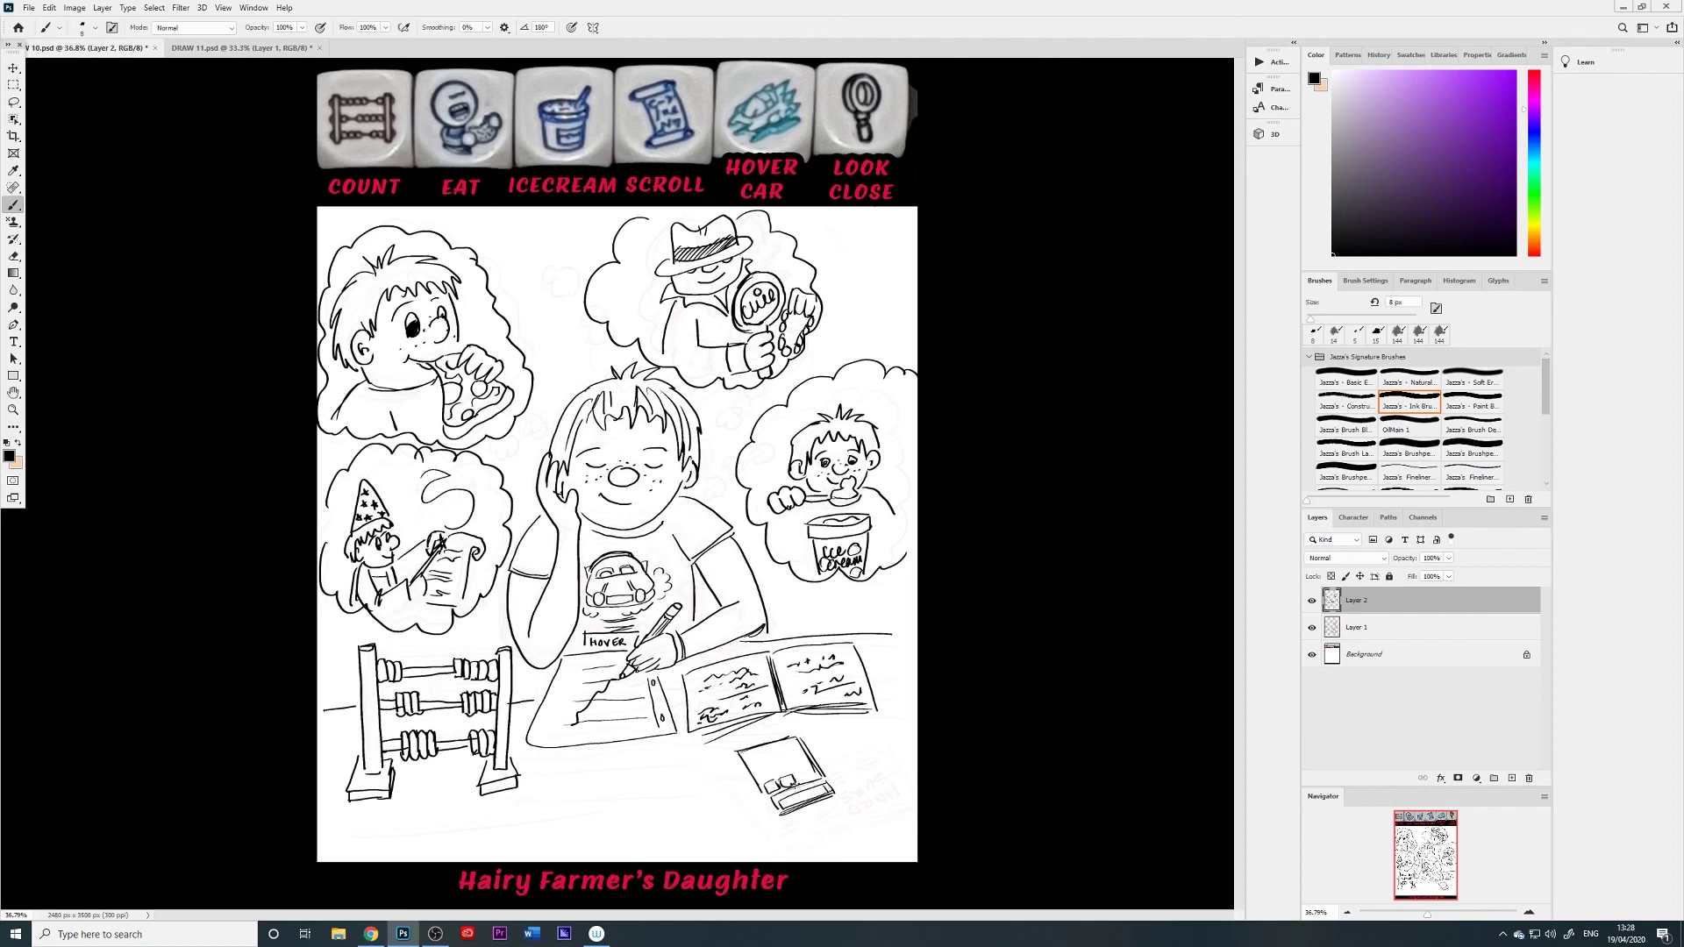
pyautogui.moveTo(800, 779)
pyautogui.mouseDown()
pyautogui.moveTo(748, 753)
pyautogui.moveTo(757, 774)
pyautogui.mouseUp()
pyautogui.moveTo(758, 758)
pyautogui.mouseDown()
pyautogui.moveTo(785, 781)
pyautogui.moveTo(793, 745)
pyautogui.moveTo(804, 760)
pyautogui.moveTo(732, 757)
pyautogui.moveTo(798, 826)
pyautogui.moveTo(780, 834)
pyautogui.moveTo(847, 797)
pyautogui.mouseUp()
pyautogui.moveTo(805, 736); pyautogui.dragTo(847, 795)
pyautogui.moveTo(733, 754); pyautogui.dragTo(786, 735)
# Add wood-grain strokes to the desk below the lined sheet and beside the calculator and book
pyautogui.moveTo(579, 771); pyautogui.dragTo(700, 756)
pyautogui.moveTo(579, 782); pyautogui.dragTo(692, 767)
pyautogui.moveTo(590, 801); pyautogui.dragTo(714, 793)
pyautogui.moveTo(816, 739); pyautogui.dragTo(917, 728)
pyautogui.moveTo(921, 735)
pyautogui.mouseDown()
pyautogui.moveTo(839, 749)
pyautogui.moveTo(917, 745)
pyautogui.mouseUp()
pyautogui.moveTo(912, 674); pyautogui.dragTo(898, 678)
# Add wood-grain and shadow strokes to the desk around and behind the abacus
pyautogui.moveTo(360, 692)
pyautogui.mouseDown()
pyautogui.moveTo(316, 699)
pyautogui.moveTo(337, 698)
pyautogui.mouseUp()
pyautogui.moveTo(521, 685); pyautogui.dragTo(559, 673)
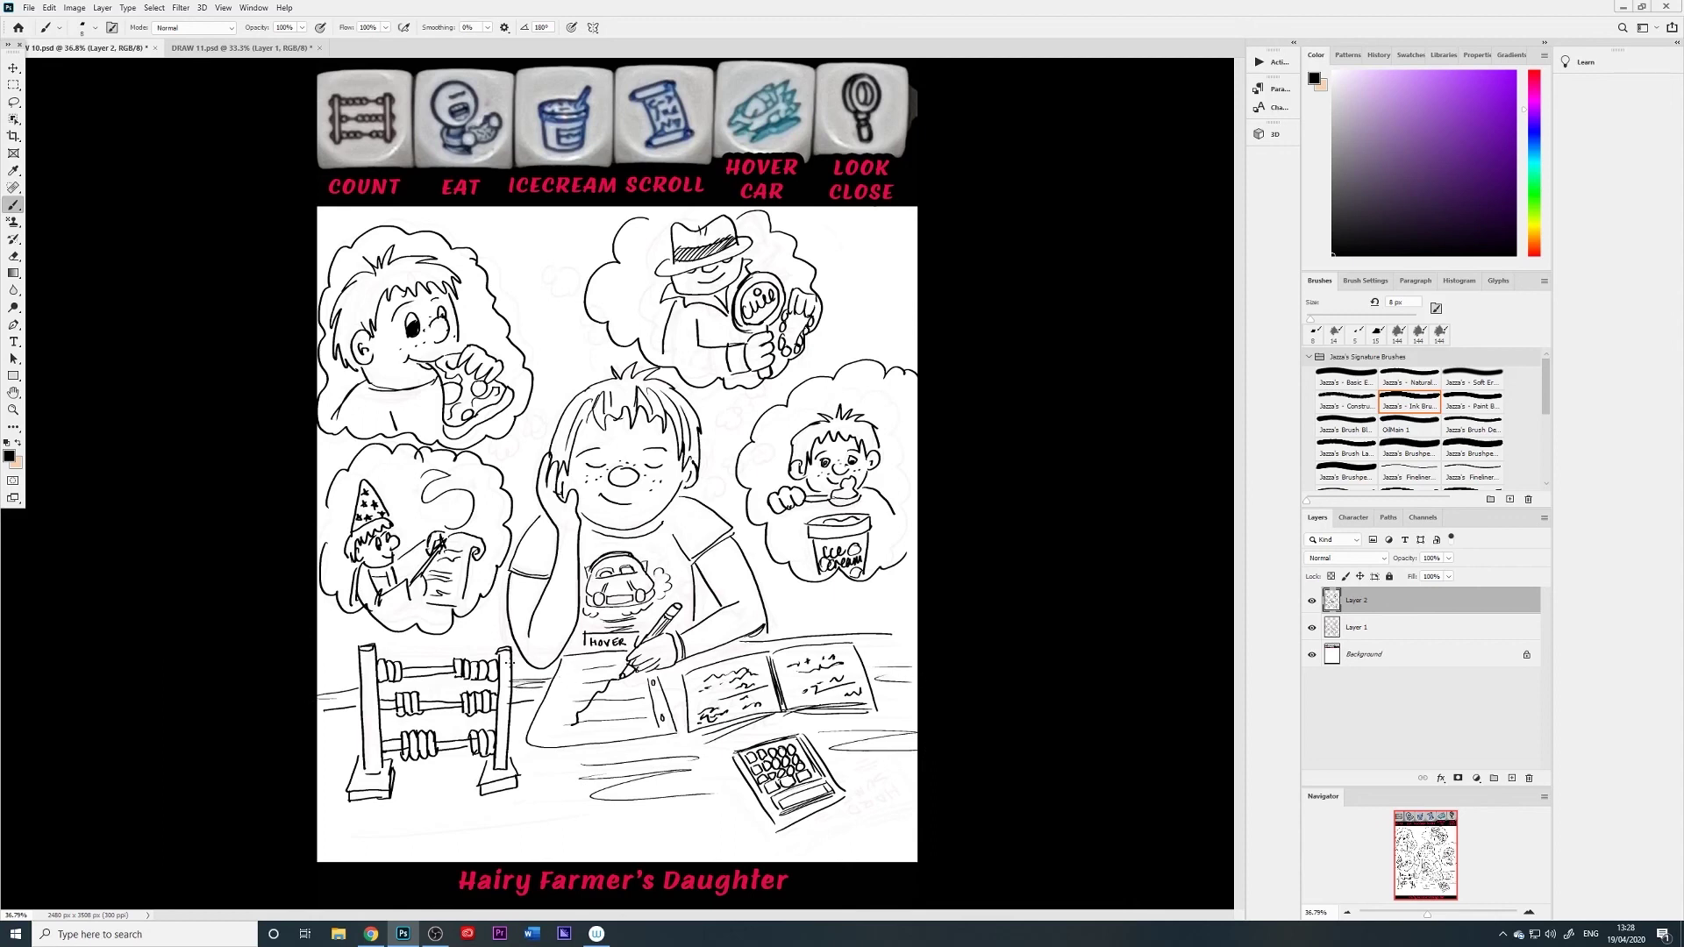
pyautogui.moveTo(358, 671)
pyautogui.mouseDown()
pyautogui.moveTo(512, 652)
pyautogui.moveTo(523, 674)
pyautogui.moveTo(403, 690)
pyautogui.moveTo(463, 687)
pyautogui.moveTo(445, 694)
pyautogui.moveTo(457, 719)
pyautogui.moveTo(429, 722)
pyautogui.moveTo(472, 724)
pyautogui.mouseUp()
pyautogui.moveTo(339, 765)
pyautogui.mouseDown()
pyautogui.moveTo(376, 779)
pyautogui.moveTo(346, 801)
pyautogui.mouseUp()
pyautogui.moveTo(391, 795)
pyautogui.mouseDown()
pyautogui.moveTo(429, 779)
pyautogui.moveTo(454, 798)
pyautogui.moveTo(542, 791)
pyautogui.moveTo(532, 778)
pyautogui.mouseUp()
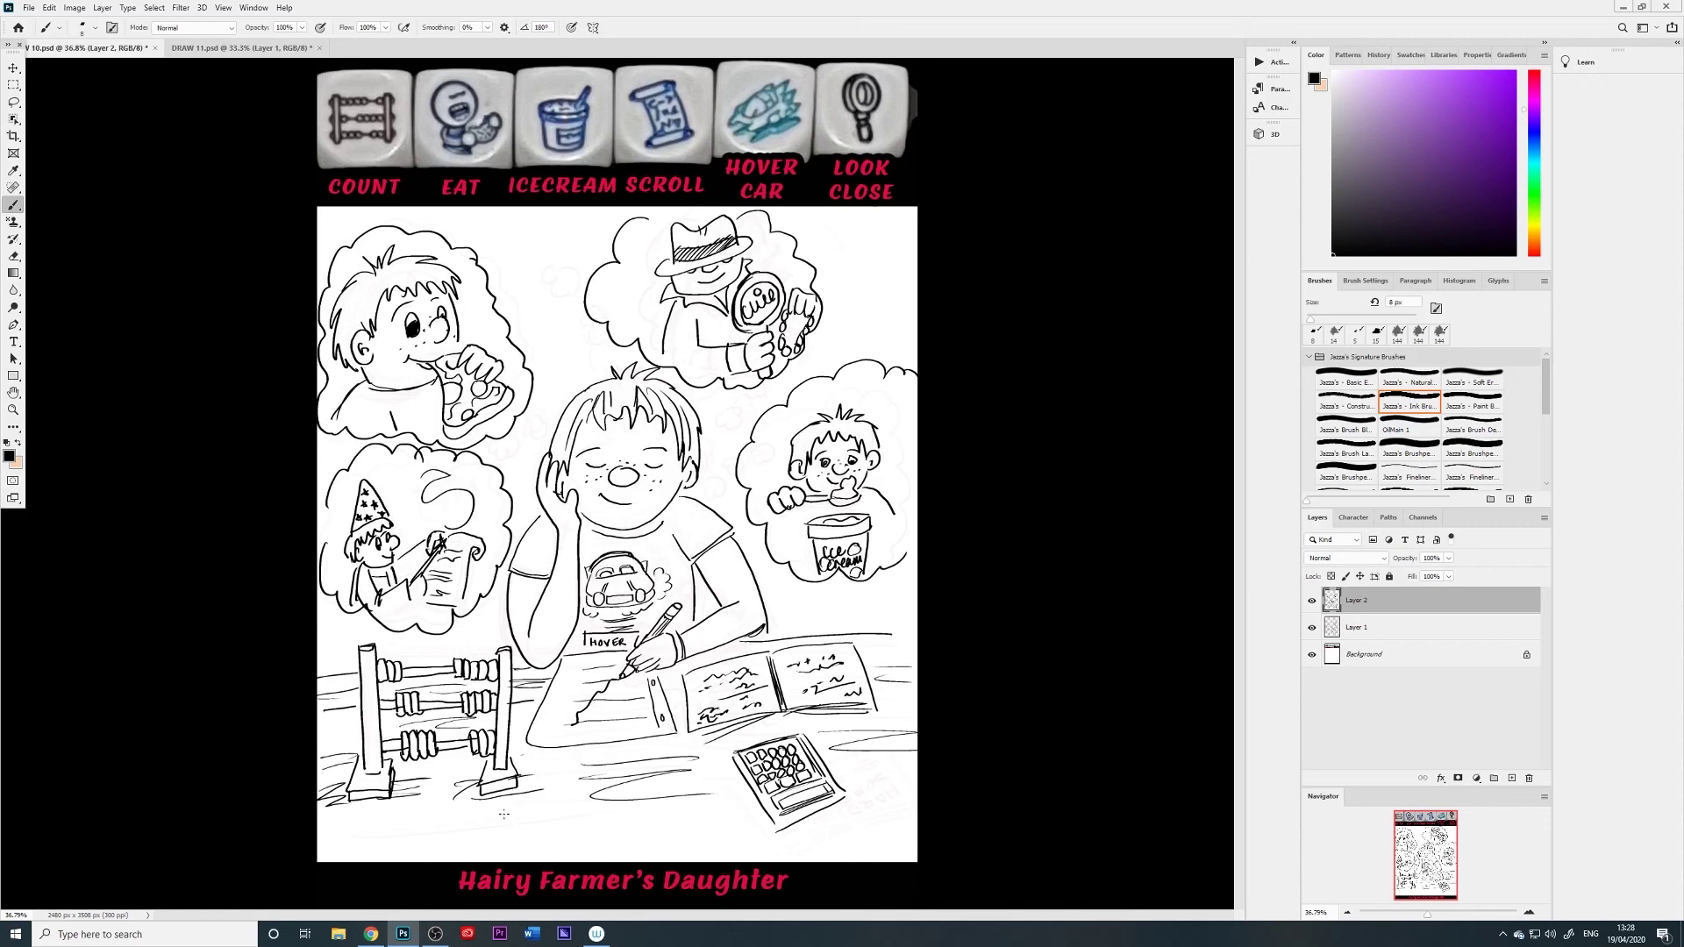
# Sign the artwork at its lower edge and ink small puffs linking the central boy's head to the thought clouds
pyautogui.moveTo(488, 837); pyautogui.dragTo(556, 800)
pyautogui.moveTo(551, 376)
pyautogui.mouseDown()
pyautogui.moveTo(555, 357)
pyautogui.moveTo(591, 365)
pyautogui.mouseUp()
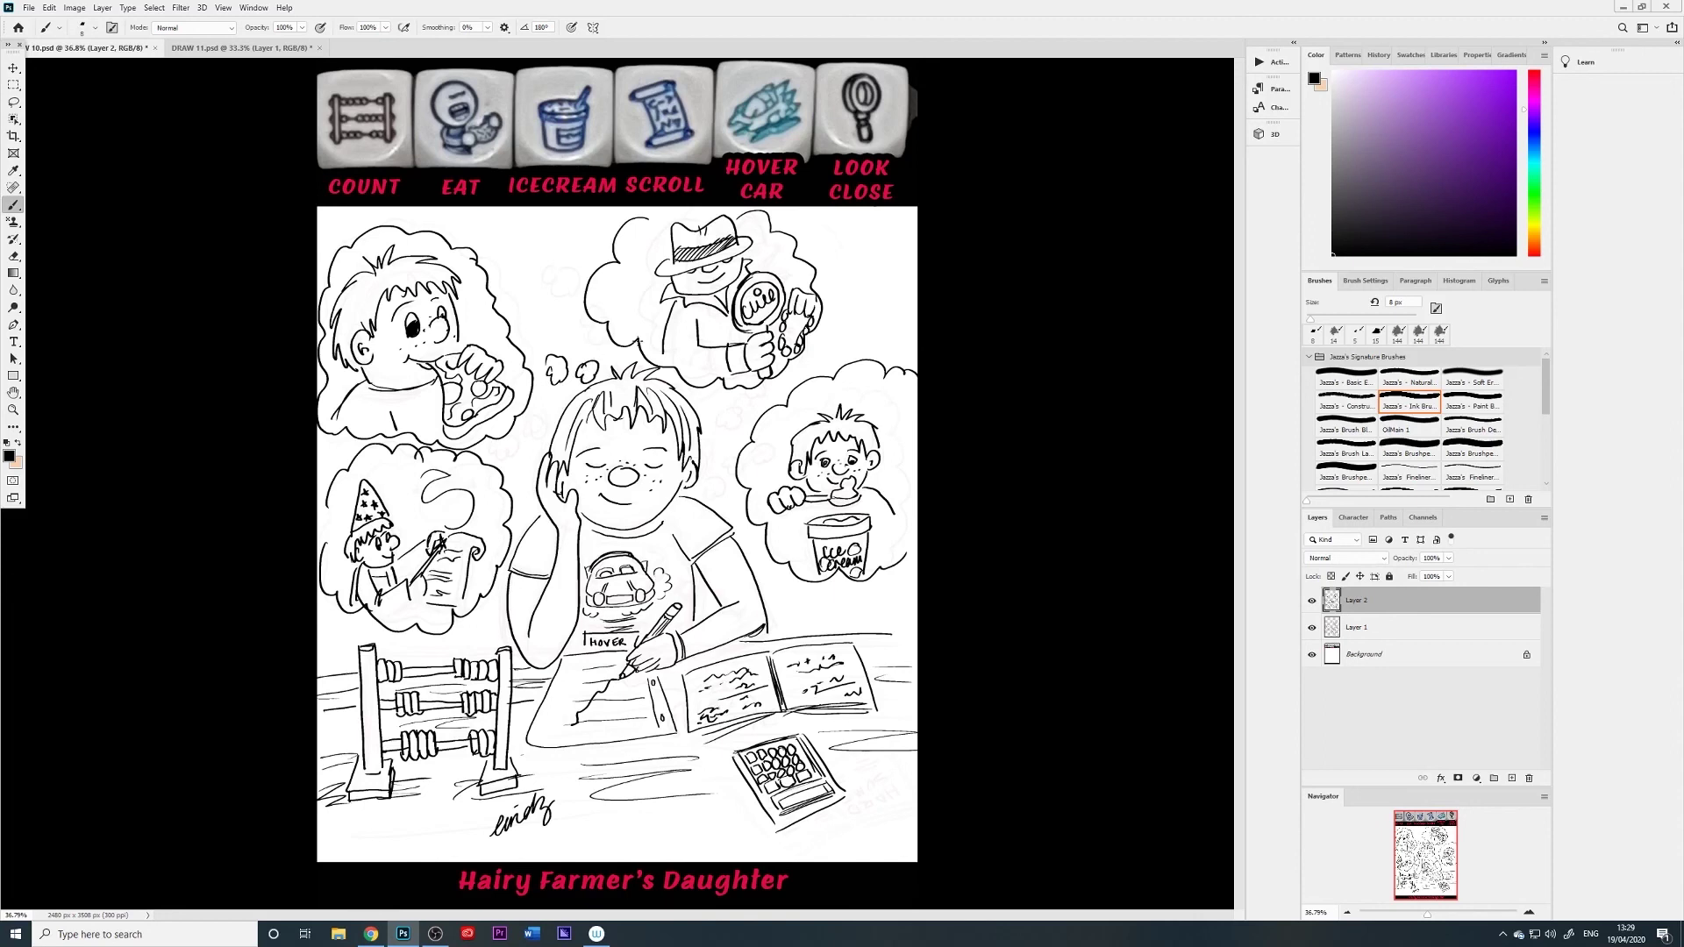
pyautogui.moveTo(718, 405)
pyautogui.mouseDown()
pyautogui.moveTo(746, 408)
pyautogui.moveTo(730, 393)
pyautogui.moveTo(702, 437)
pyautogui.moveTo(715, 420)
pyautogui.mouseUp()
pyautogui.moveTo(721, 488)
pyautogui.mouseDown()
pyautogui.moveTo(741, 502)
pyautogui.moveTo(723, 487)
pyautogui.mouseUp()
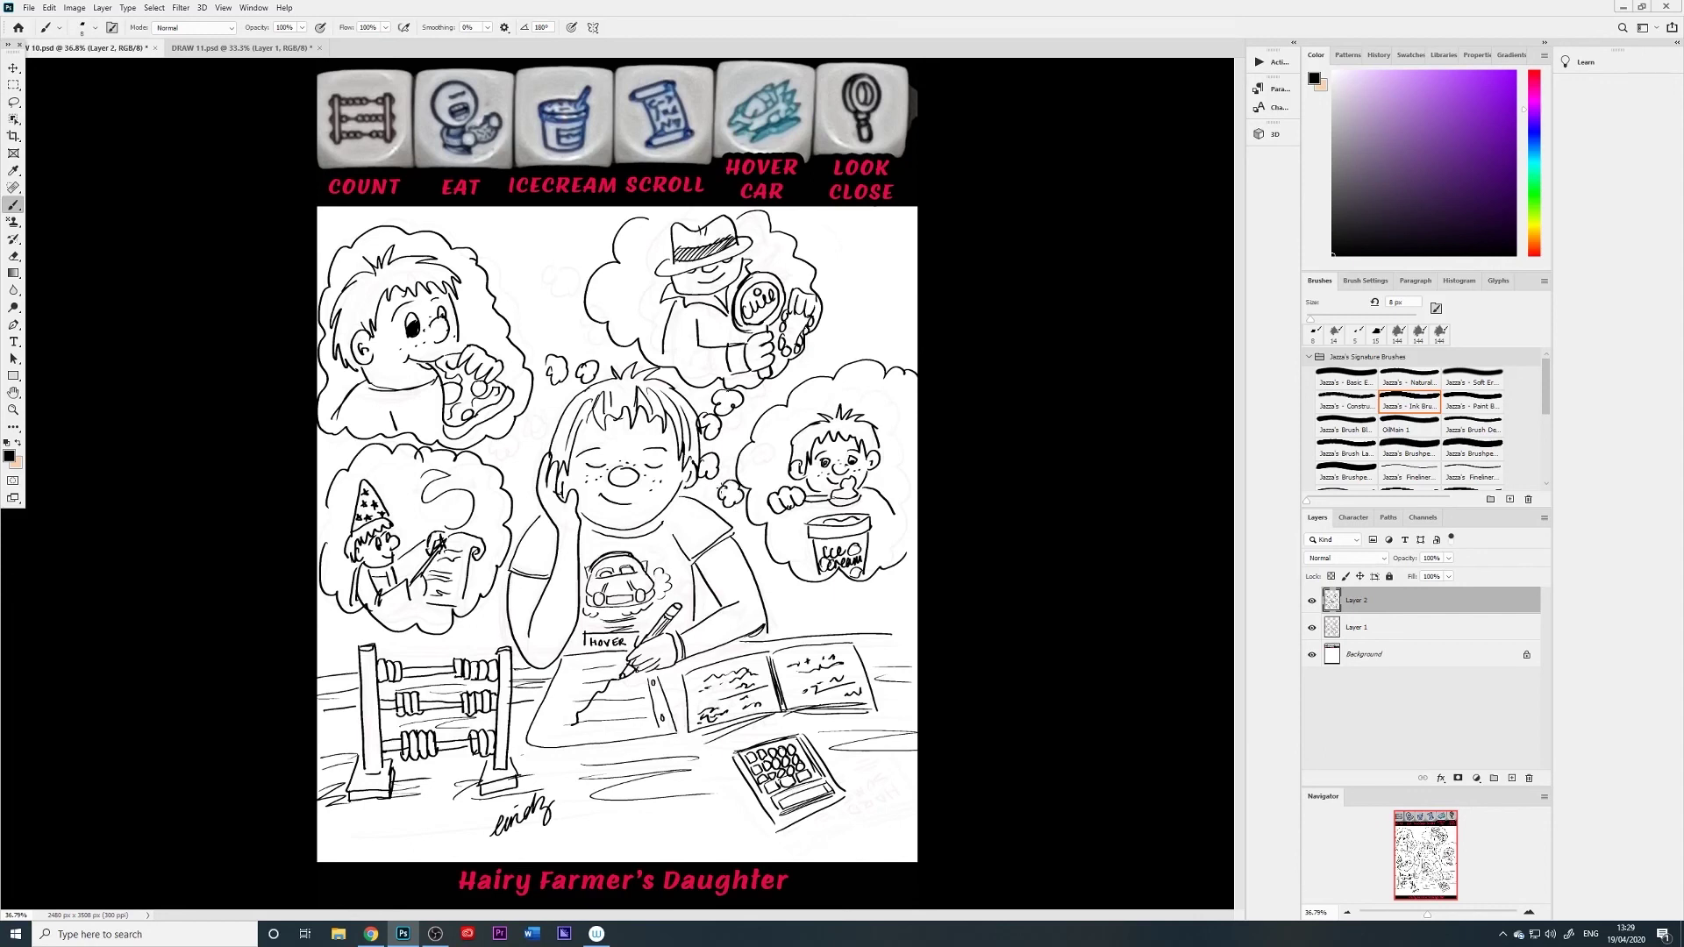
pyautogui.moveTo(538, 444)
pyautogui.mouseDown()
pyautogui.moveTo(524, 436)
pyautogui.moveTo(536, 458)
pyautogui.moveTo(544, 430)
pyautogui.moveTo(524, 469)
pyautogui.moveTo(500, 445)
pyautogui.moveTo(496, 465)
pyautogui.mouseUp()
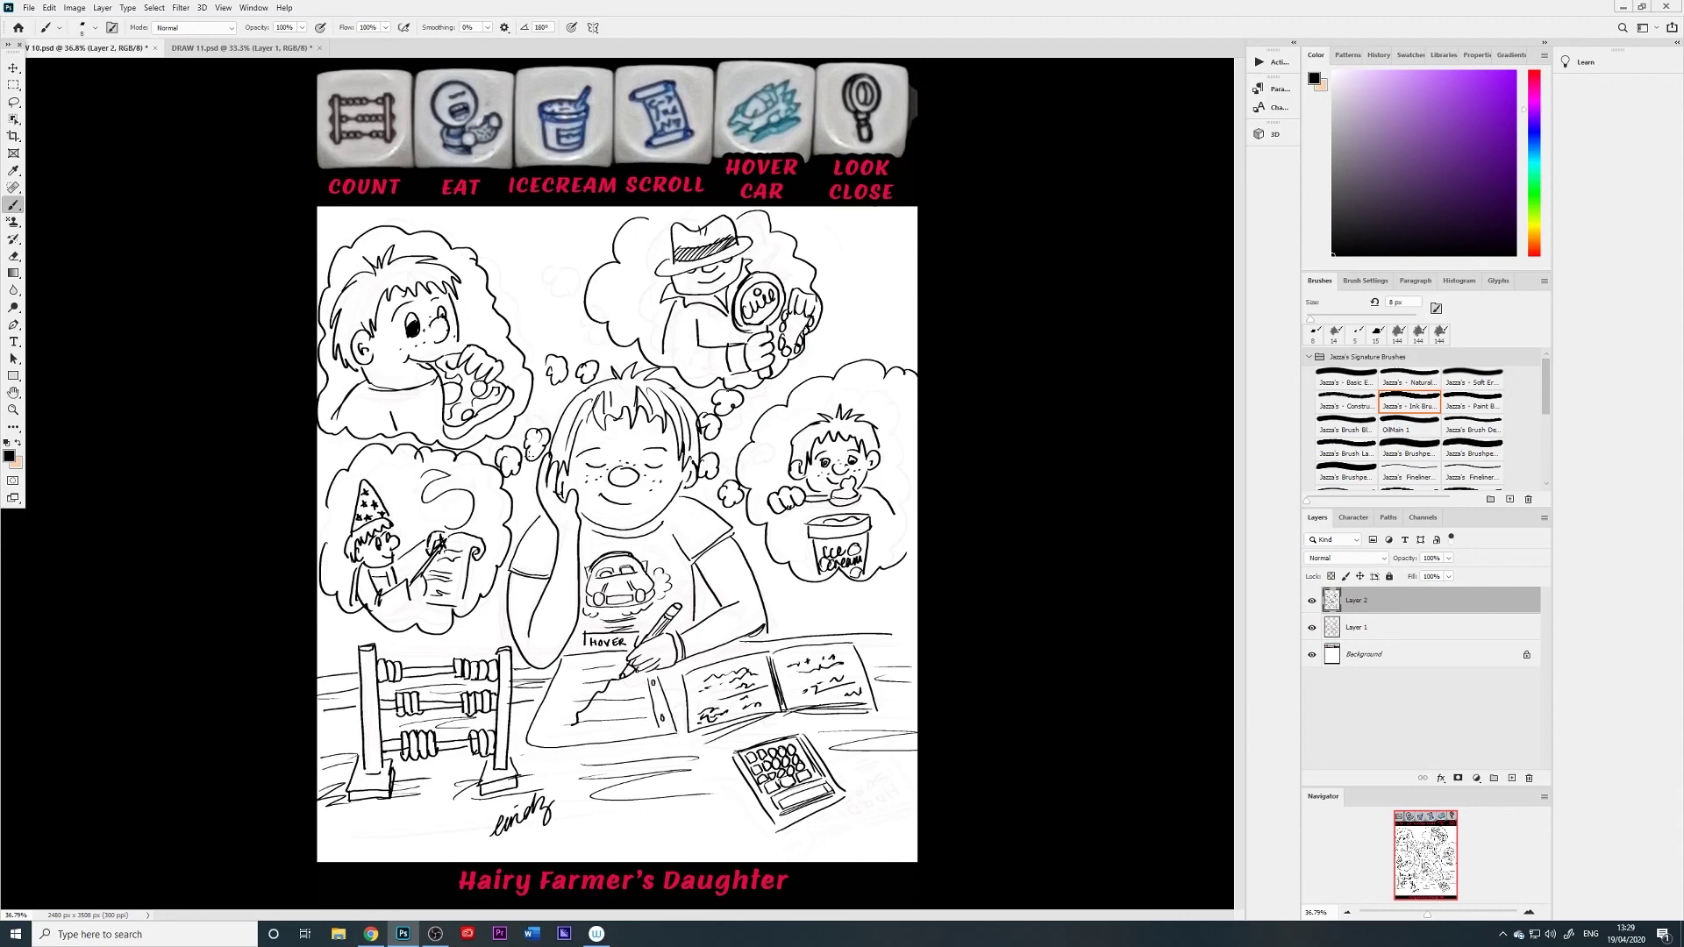